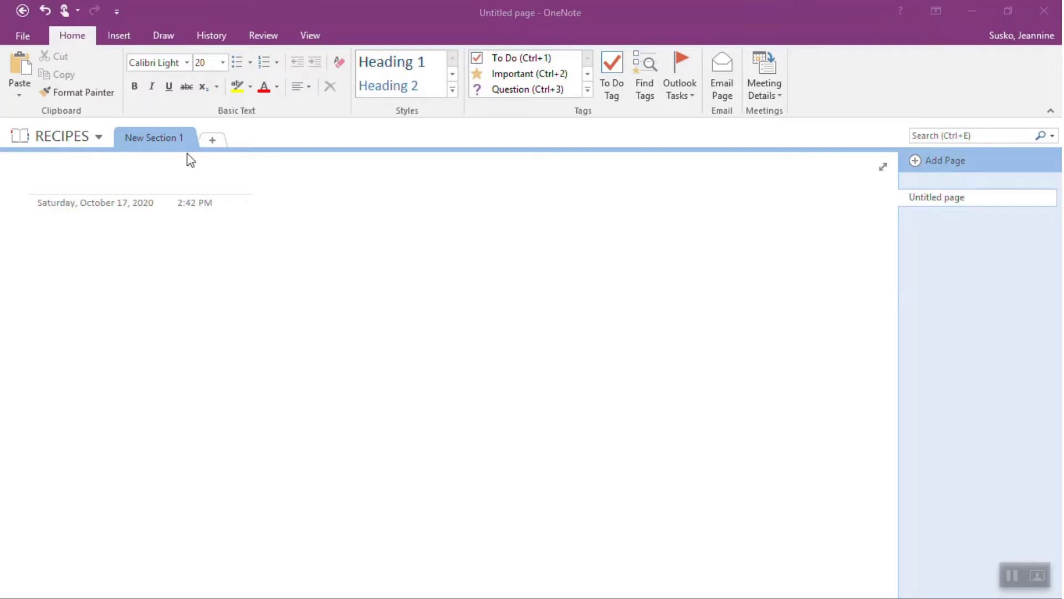
Rename the New Section 1 tab to Appetizers
{"action": "left_click", "coordinate": [162, 140]}
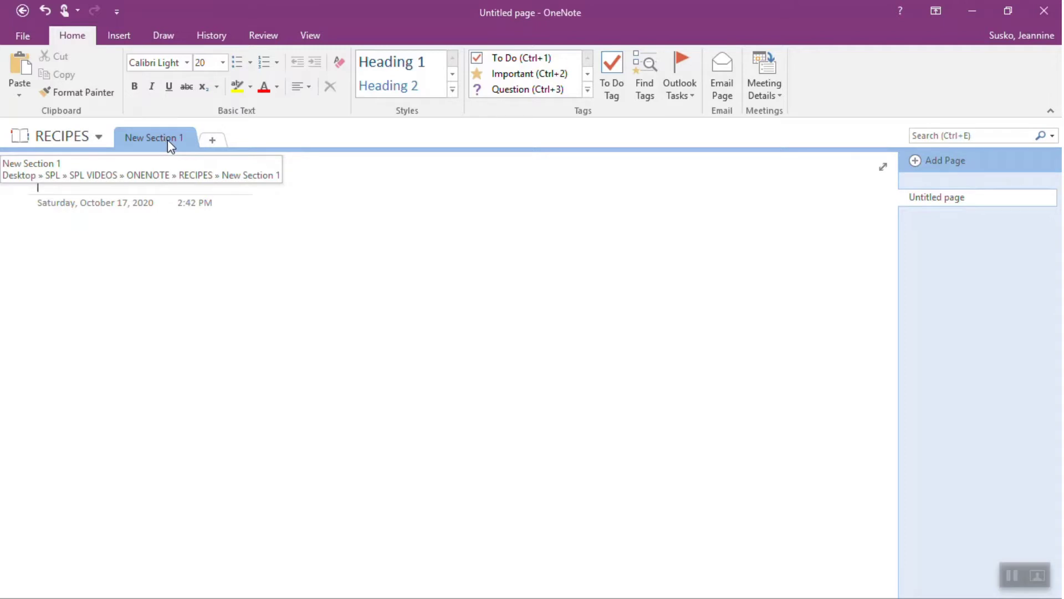
{"action": "double_click", "coordinate": [168, 140]}
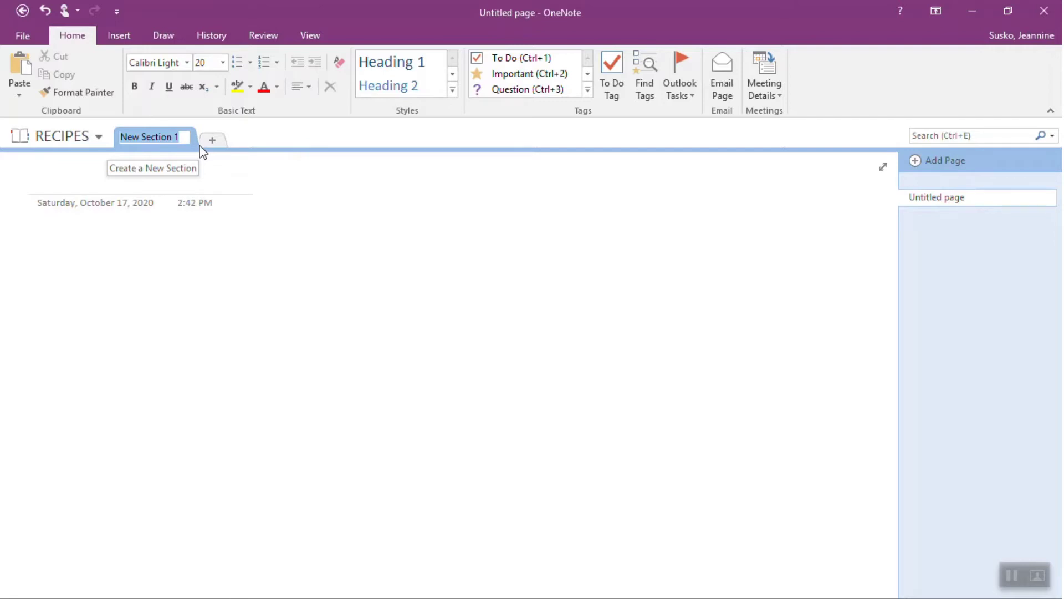
{"action": "type", "text": "Appeti"}
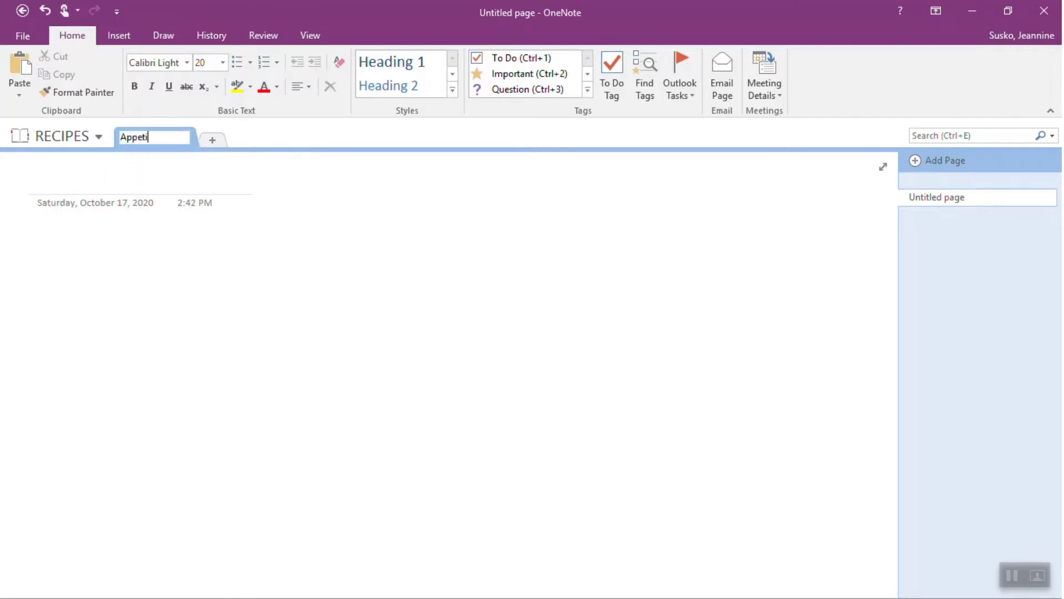
{"action": "type", "text": "zers"}
Add three new sections named Vegetables, Chicken and Fish
{"action": "left_click", "coordinate": [213, 139]}
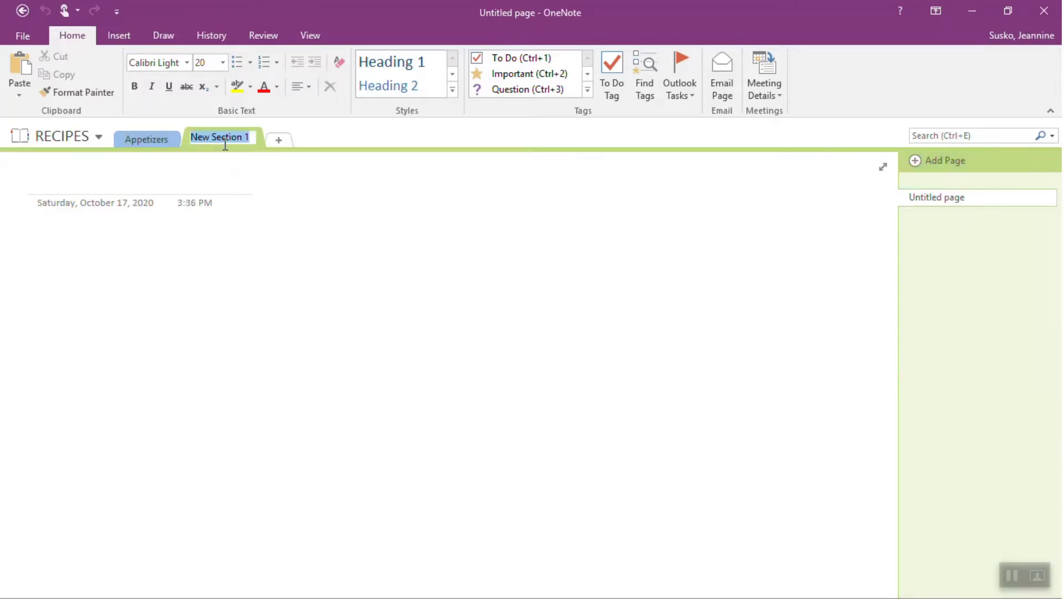
{"action": "type", "text": "Vegetables"}
{"action": "left_click", "coordinate": [279, 141]}
{"action": "type", "text": "Chicken"}
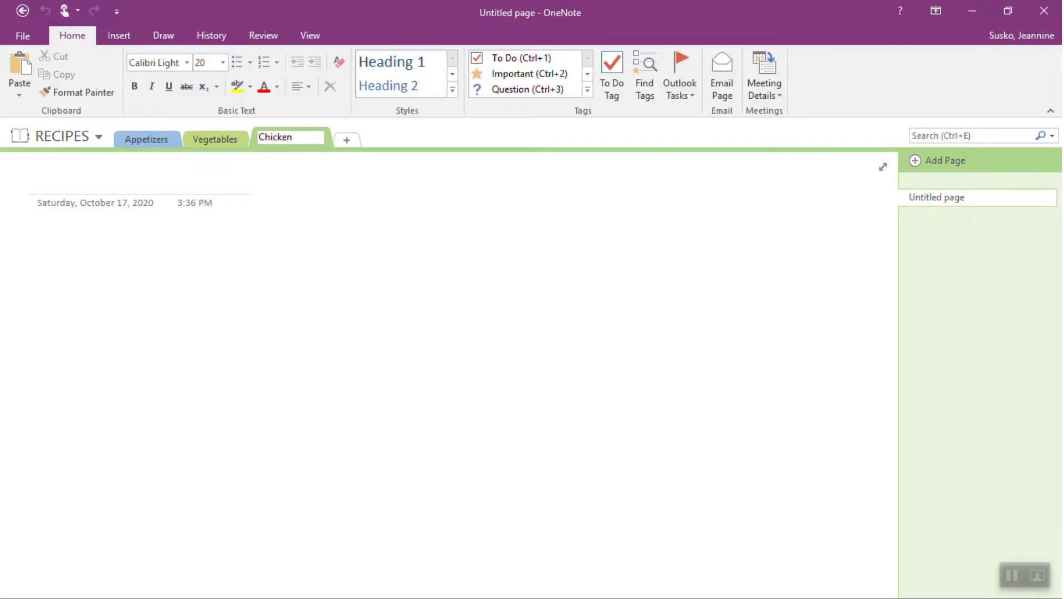
{"action": "left_click", "coordinate": [347, 140]}
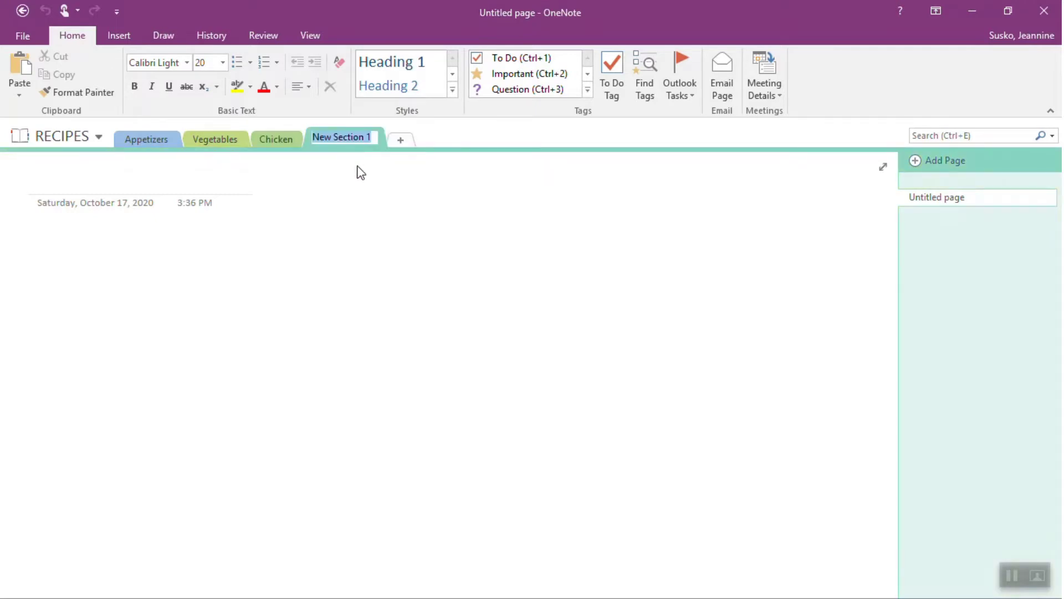
{"action": "type", "text": "Fish"}
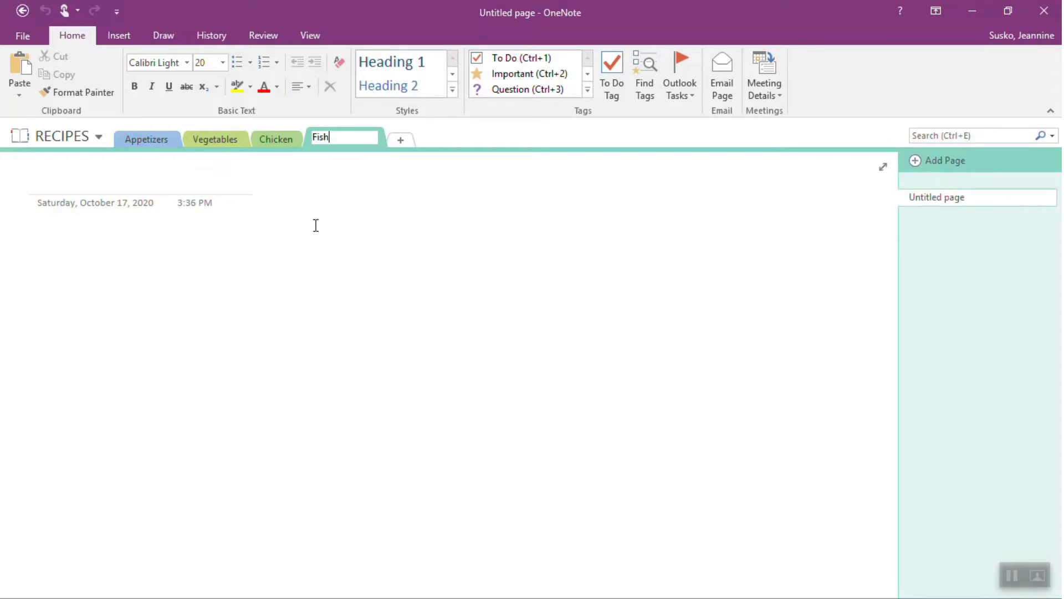
{"action": "key", "text": "Return"}
Title the first page in the Vegetables section Brussel Sprouts
{"action": "left_click", "coordinate": [159, 142]}
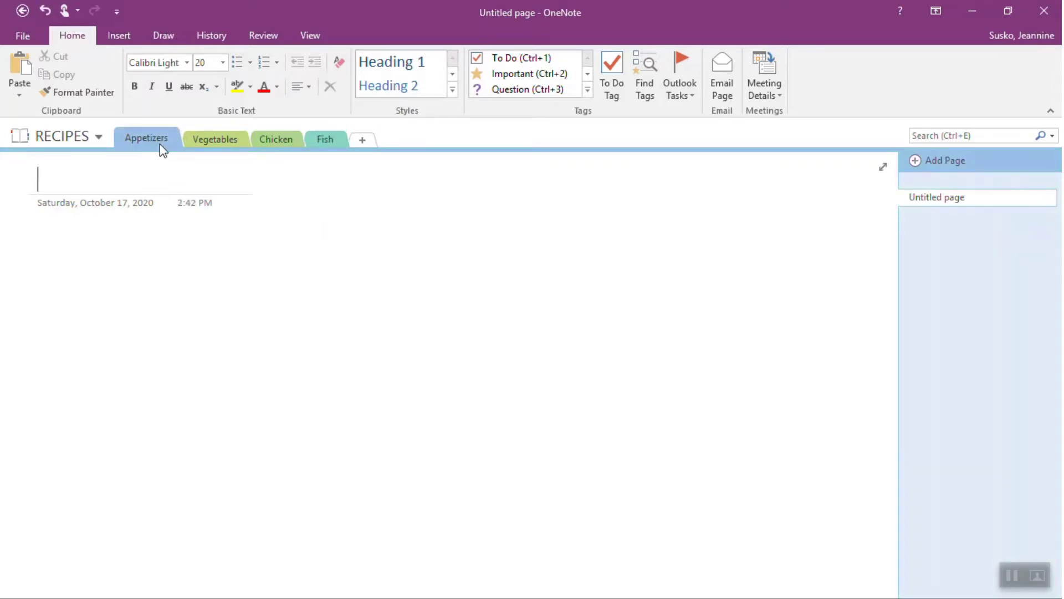
{"action": "left_click", "coordinate": [224, 145]}
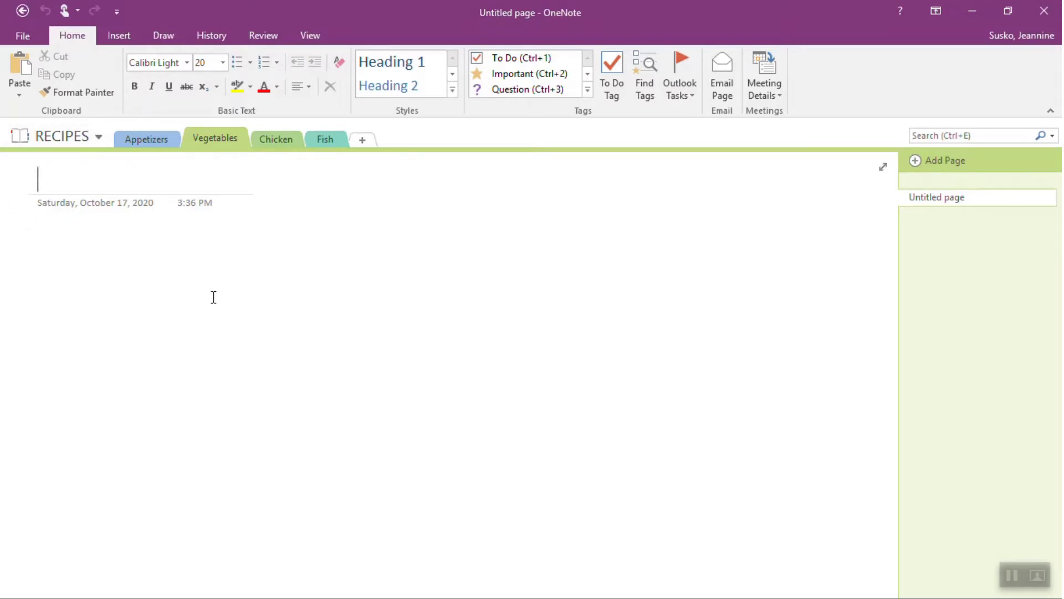
{"action": "type", "text": "Br"}
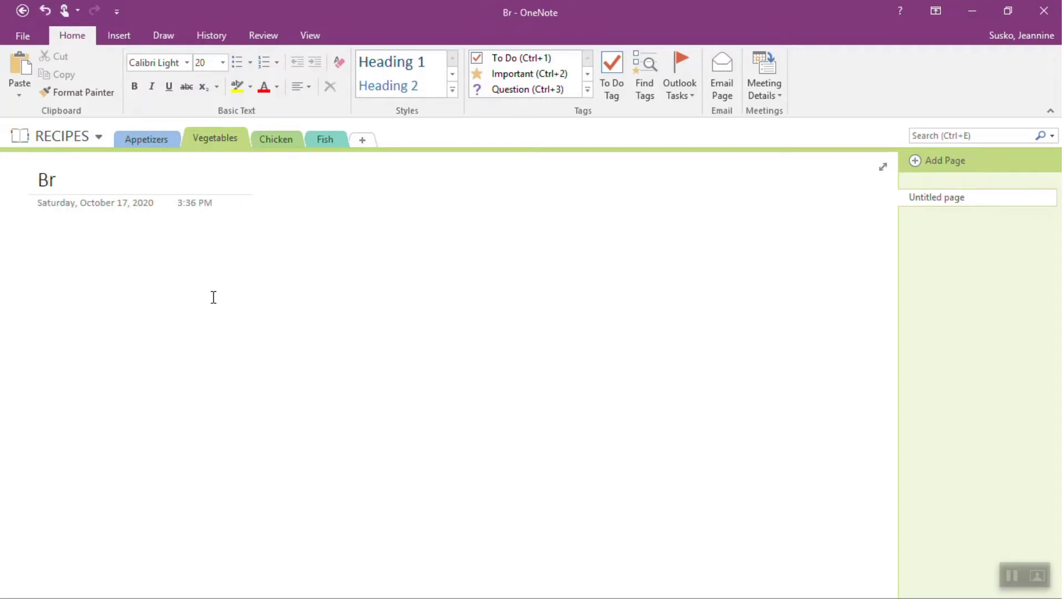
{"action": "type", "text": "ussel Spr"}
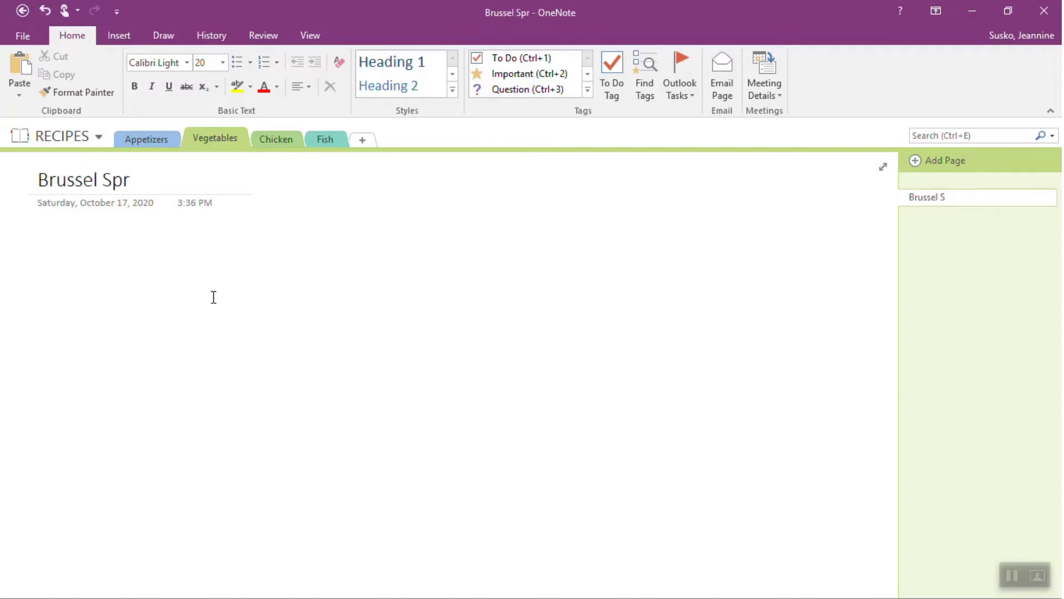
{"action": "type", "text": "outs"}
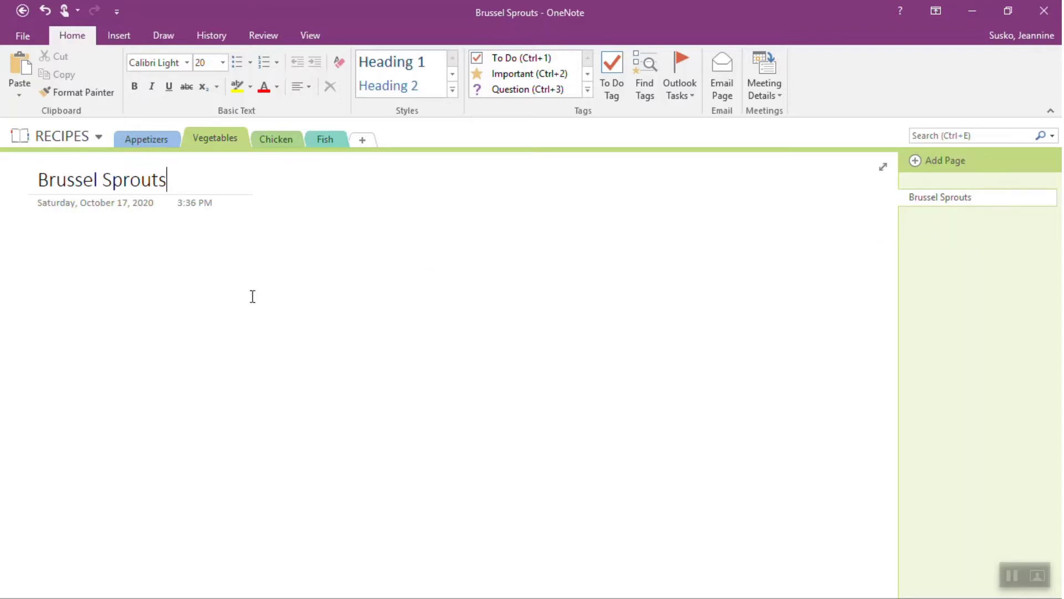
Add the note 'This is where the recipe goes' to the page body
{"action": "left_click", "coordinate": [44, 248]}
{"action": "type", "text": "THIs is "}
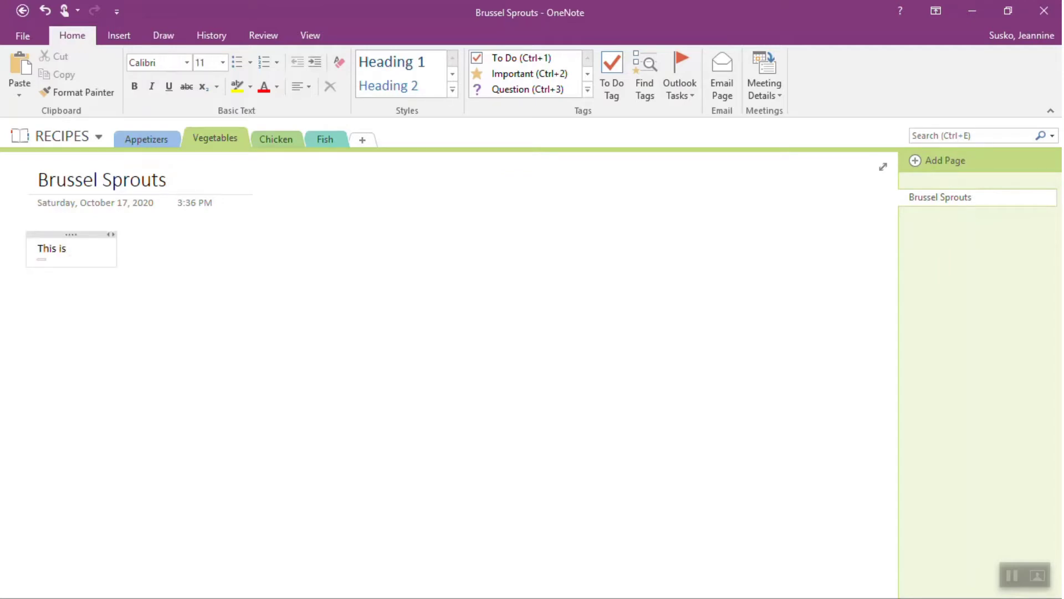
{"action": "type", "text": "where the reci"}
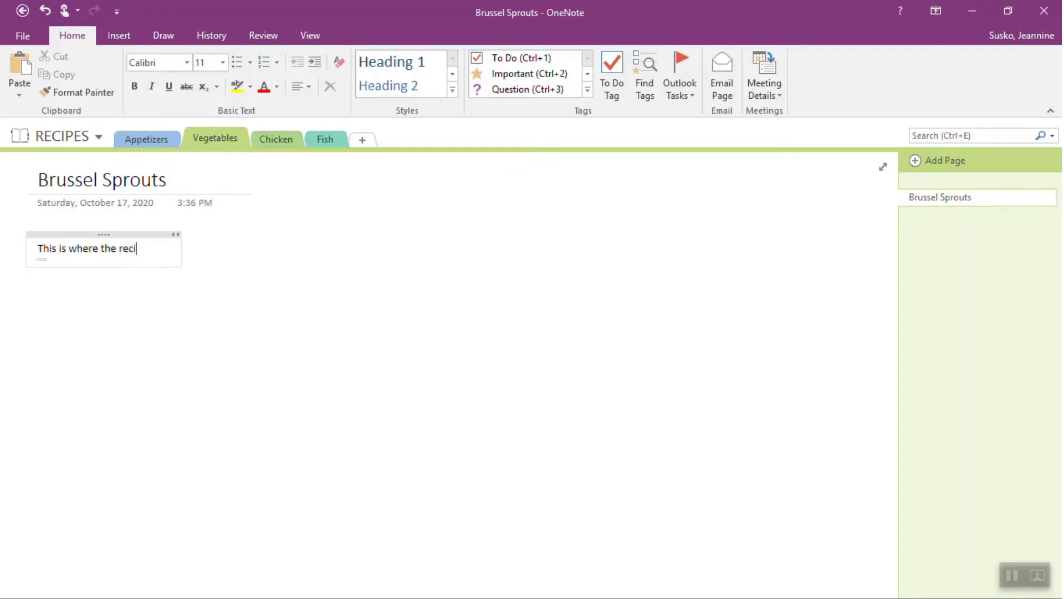
{"action": "key", "text": "BackSpace"}
{"action": "type", "text": "pe h"}
{"action": "key", "text": "BackSpace"}
{"action": "type", "text": "goes"}
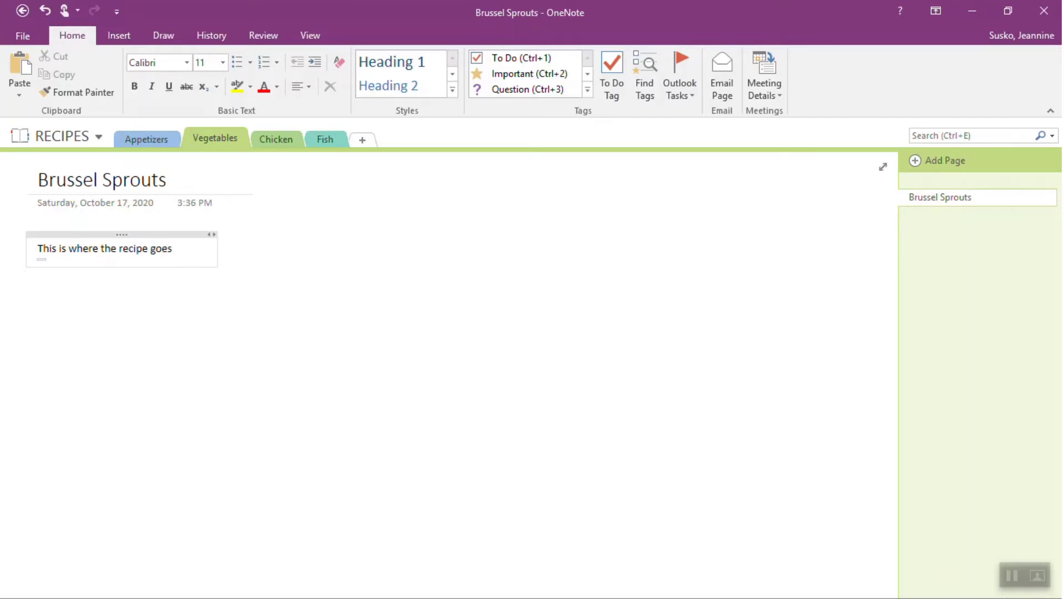
Add a new page titled Broccoli below Brussel Sprouts in Vegetables
{"action": "left_click", "coordinate": [46, 311]}
{"action": "left_click", "coordinate": [946, 168]}
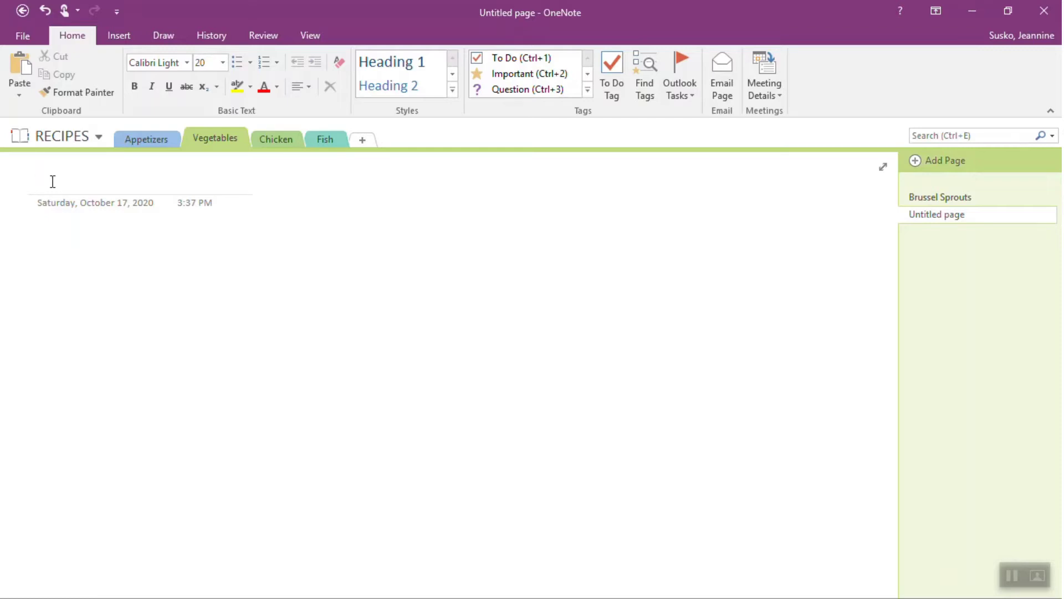
{"action": "type", "text": "Broccoli"}
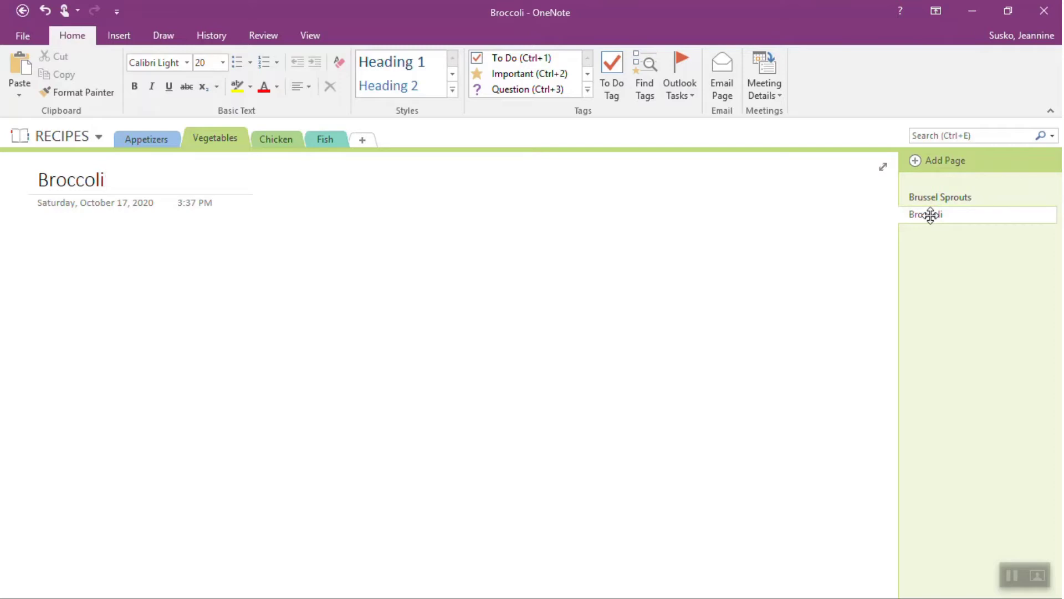
Add a new page below Broccoli and title it Sauteed
{"action": "left_click", "coordinate": [932, 216]}
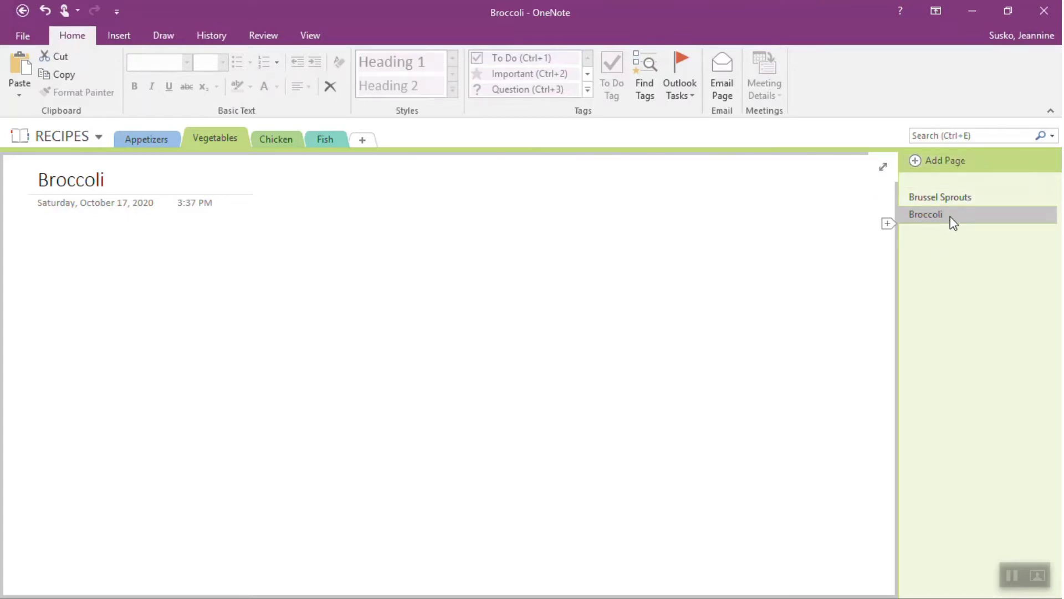
{"action": "left_click", "coordinate": [972, 164]}
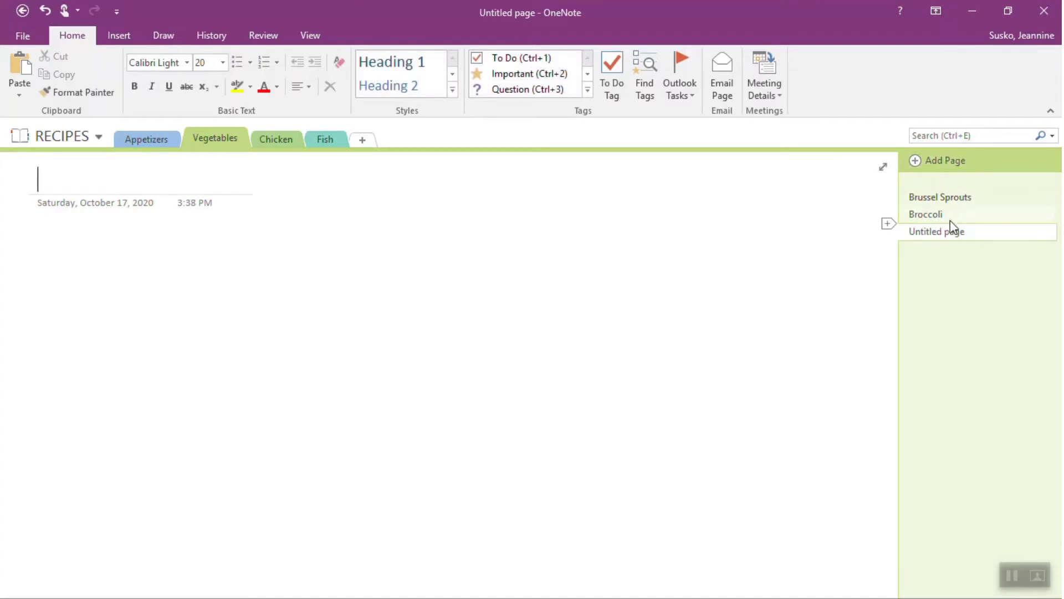
{"action": "left_click", "coordinate": [954, 237]}
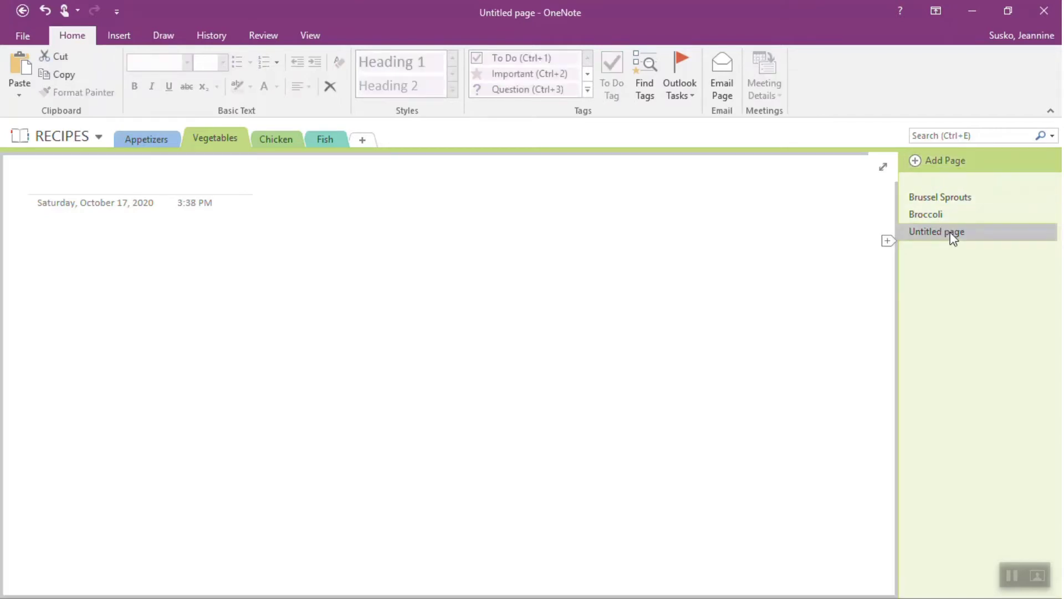
{"action": "left_click", "coordinate": [150, 176]}
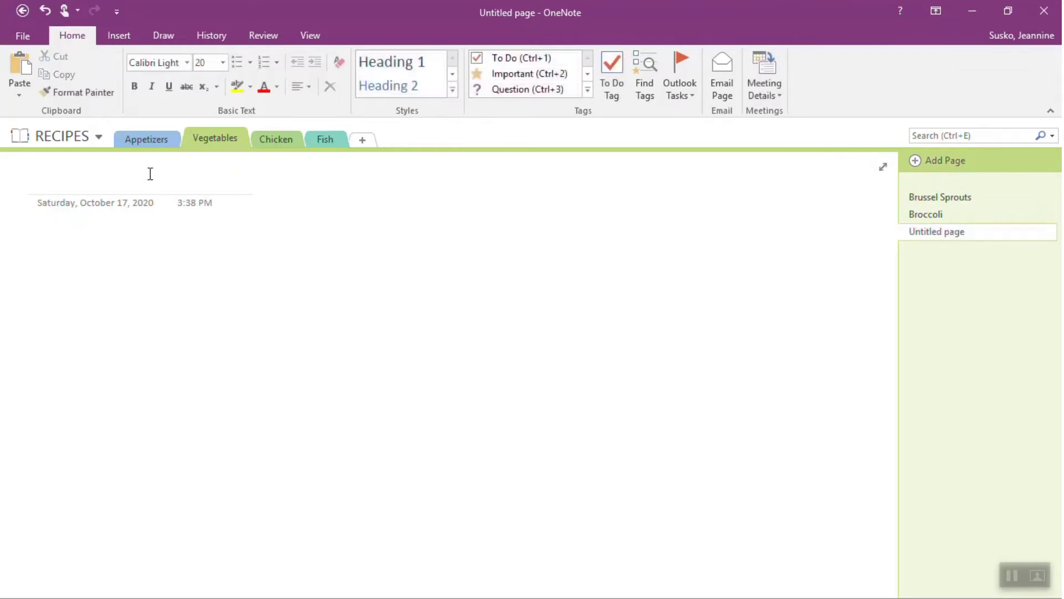
{"action": "type", "text": "Sauteed"}
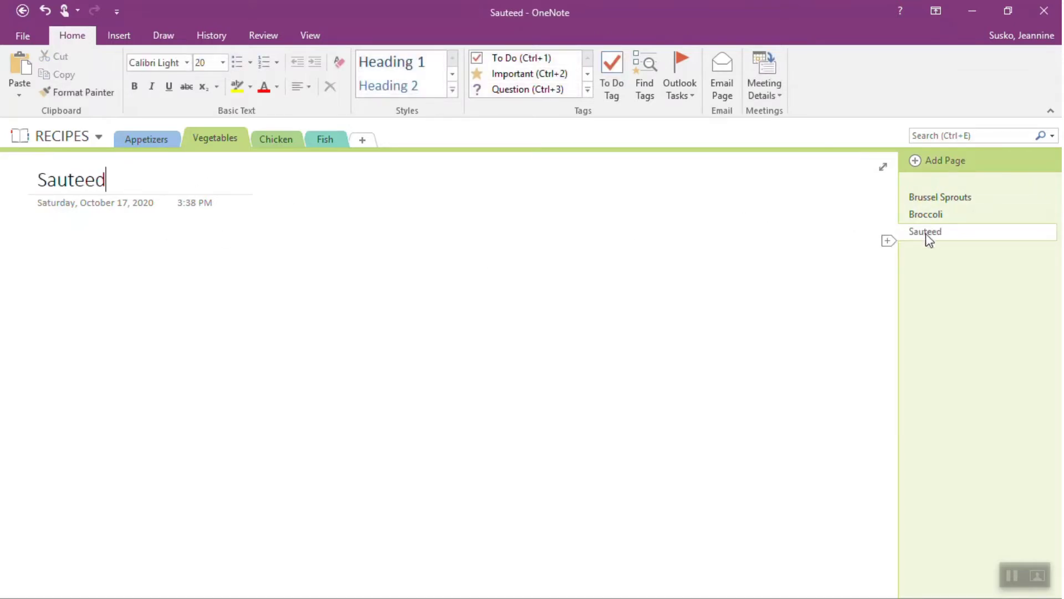
Indent Sauteed as a subpage of Broccoli, then return to Broccoli
{"action": "left_click_drag", "start_coordinate": [926, 233], "coordinate": [942, 234]}
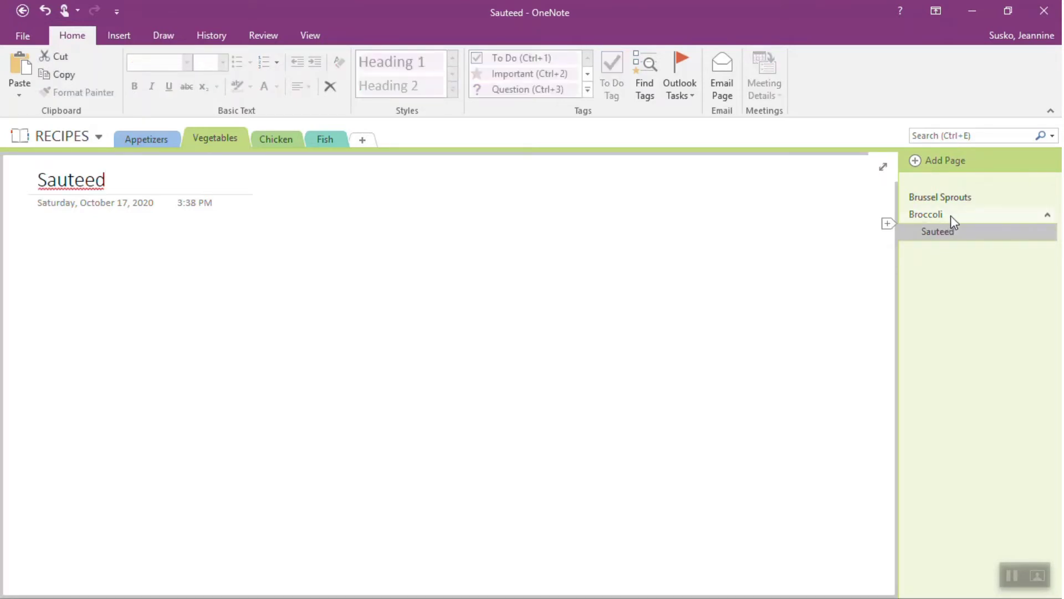
{"action": "left_click", "coordinate": [937, 219]}
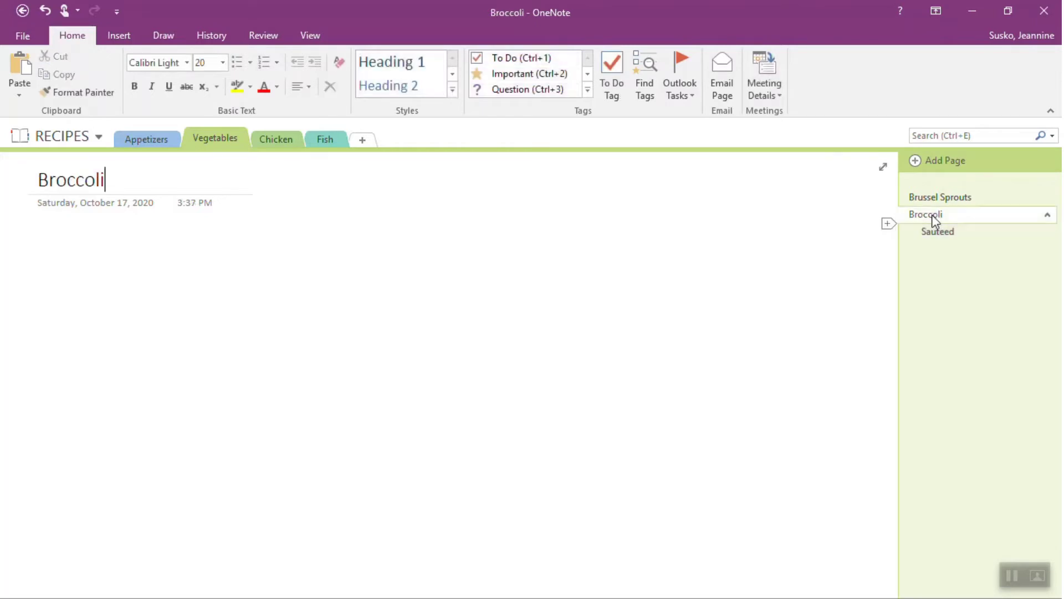
{"action": "left_click", "coordinate": [937, 238]}
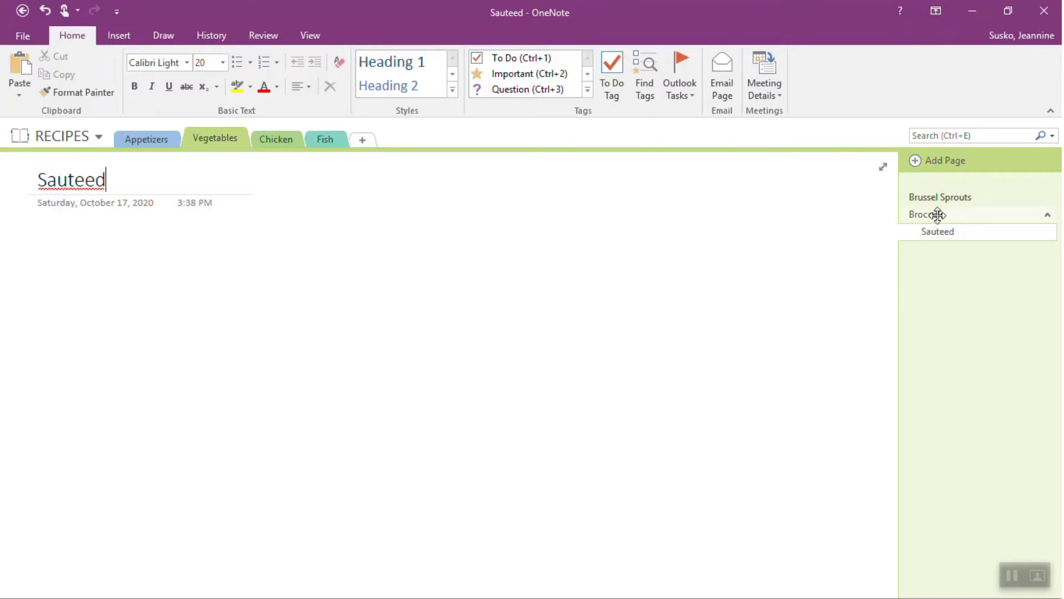
{"action": "left_click", "coordinate": [938, 217]}
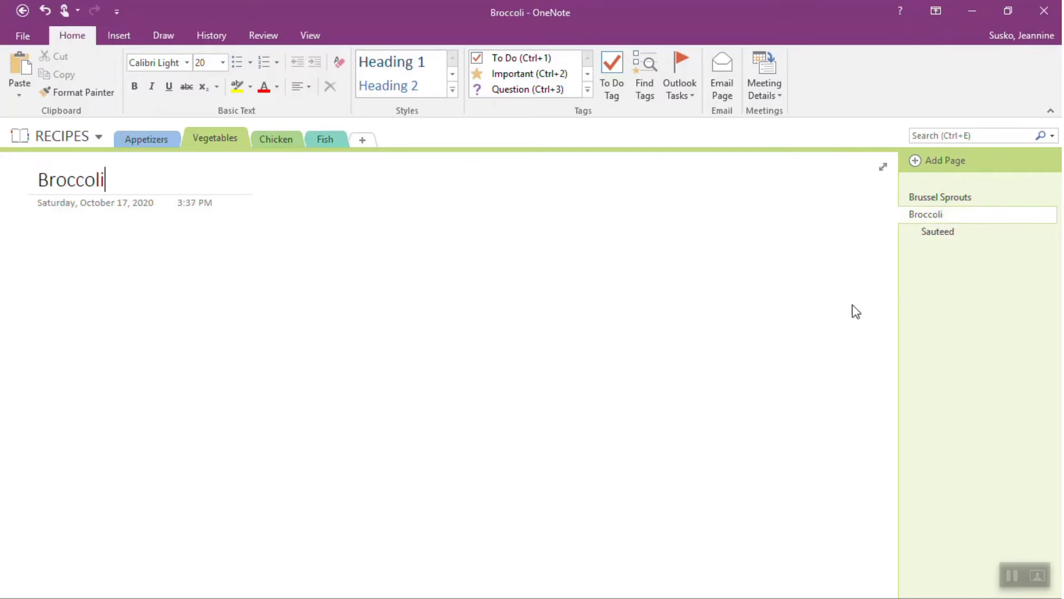
{"action": "left_click", "coordinate": [164, 145]}
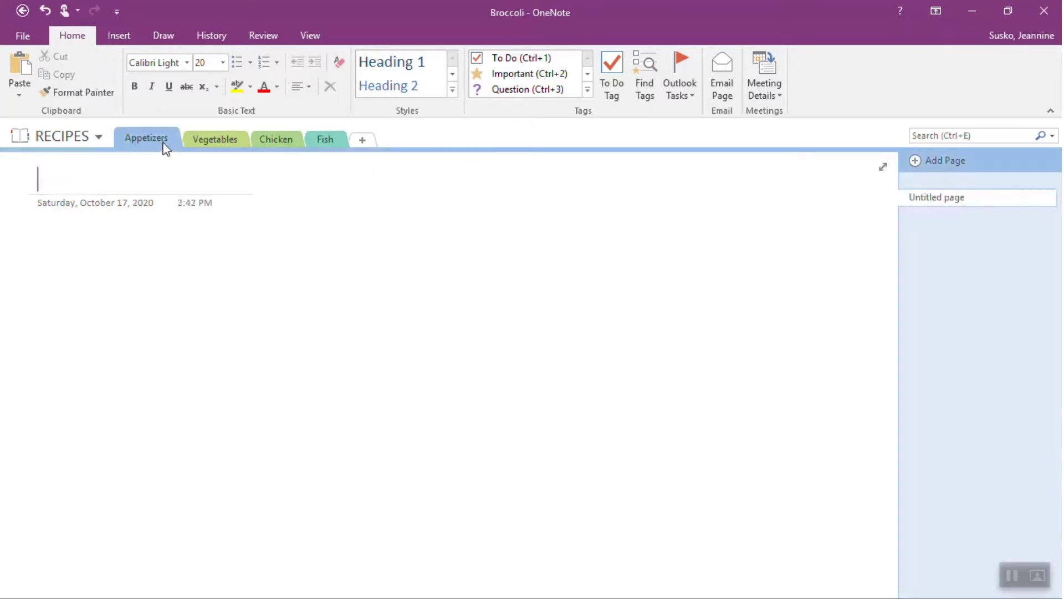
{"action": "left_click", "coordinate": [212, 136]}
{"action": "left_click", "coordinate": [278, 141]}
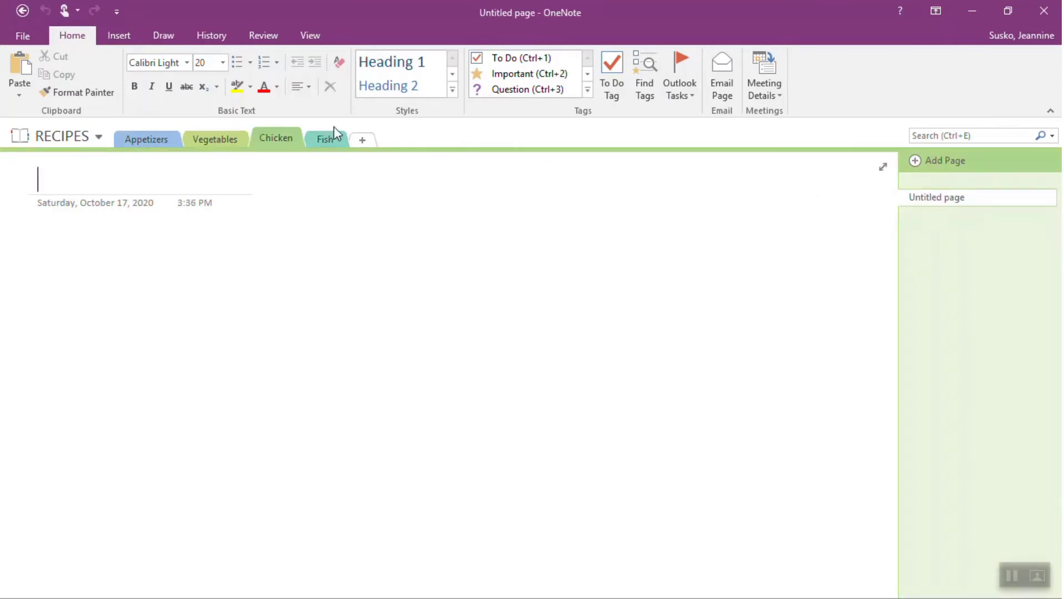
{"action": "left_click", "coordinate": [328, 141]}
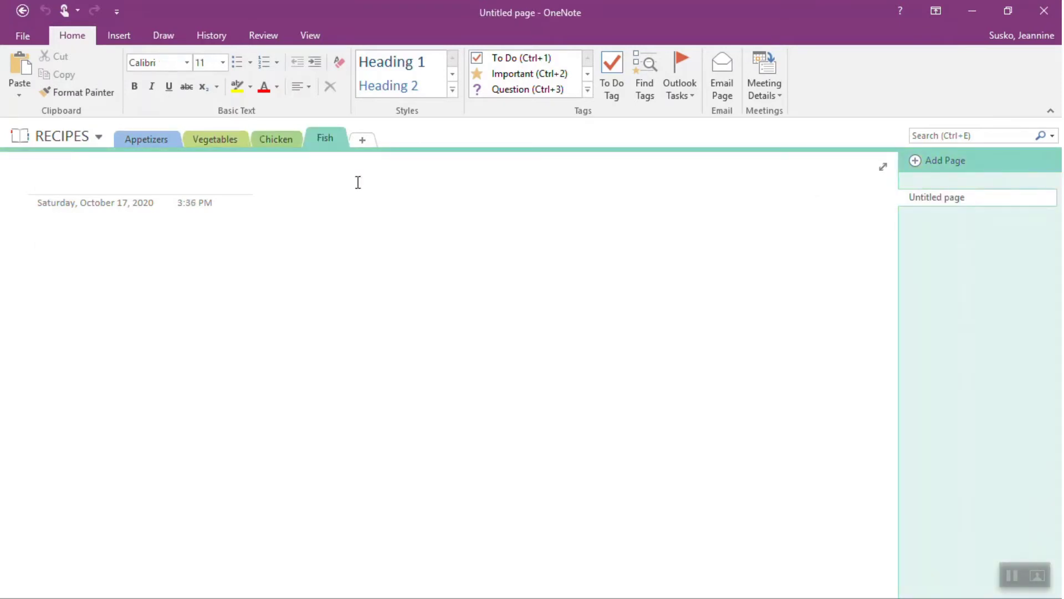
{"action": "left_click", "coordinate": [167, 146]}
{"action": "left_click", "coordinate": [224, 141]}
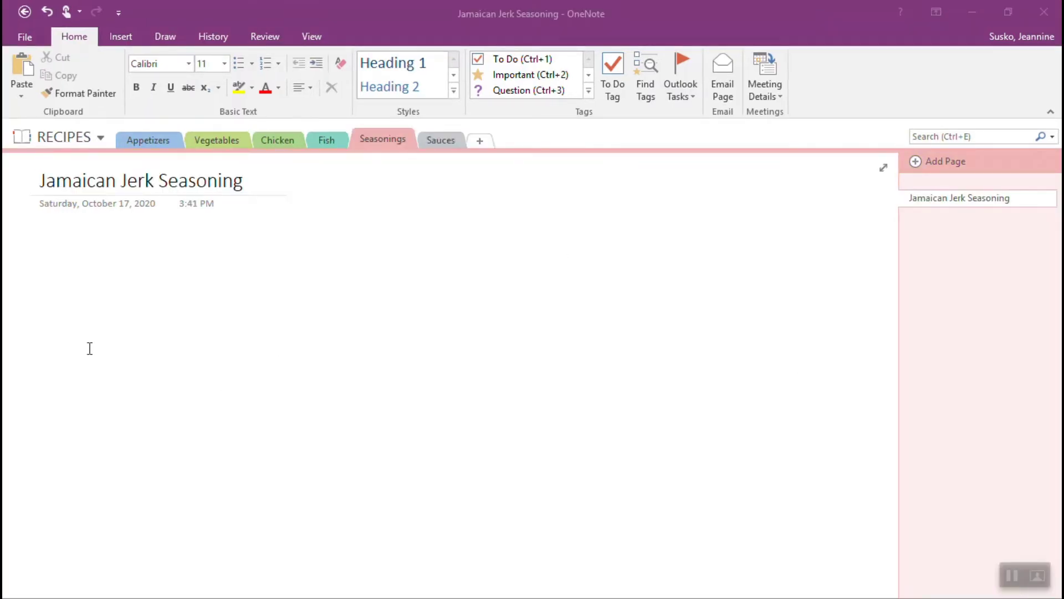
{"action": "left_click", "coordinate": [50, 246]}
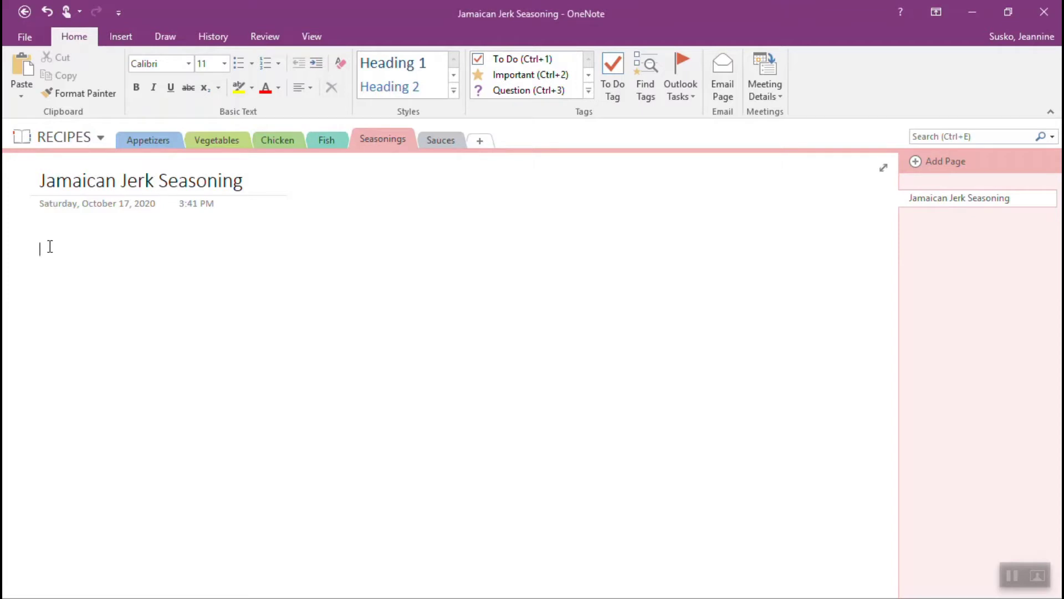
{"action": "type", "text": "hdghjdjsagd"}
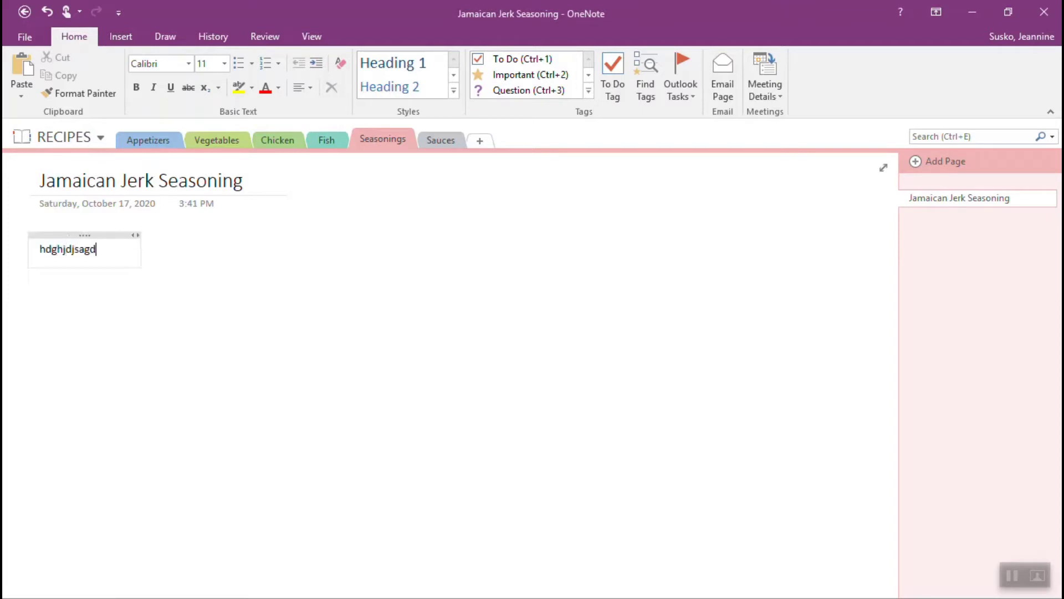
{"action": "key", "text": "BackSpace"}
{"action": "key", "text": "BackSpace"}
{"action": "key", "text": "BackSpace"}
{"action": "key", "text": "BackSpace"}
{"action": "key", "text": "BackSpace"}
{"action": "key", "text": "BackSpace"}
{"action": "key", "text": "BackSpace"}
{"action": "key", "text": "BackSpace"}
{"action": "key", "text": "BackSpace"}
{"action": "key", "text": "BackSpace"}
{"action": "key", "text": "BackSpace"}
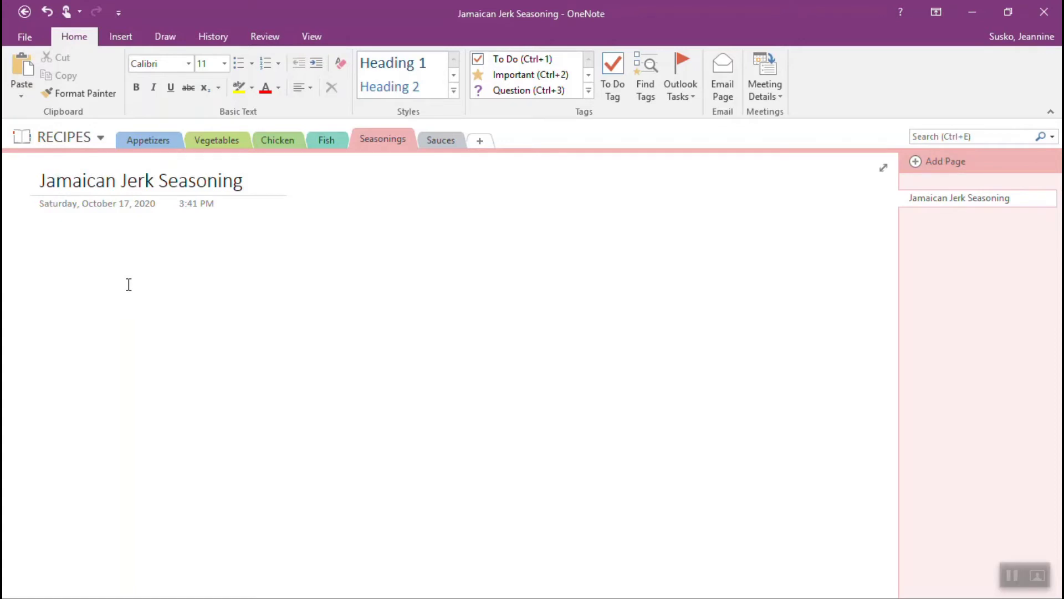
Insert the picture Jamaican Jerk Seasoning.JPG below the page title and position it
{"action": "left_click", "coordinate": [121, 37]}
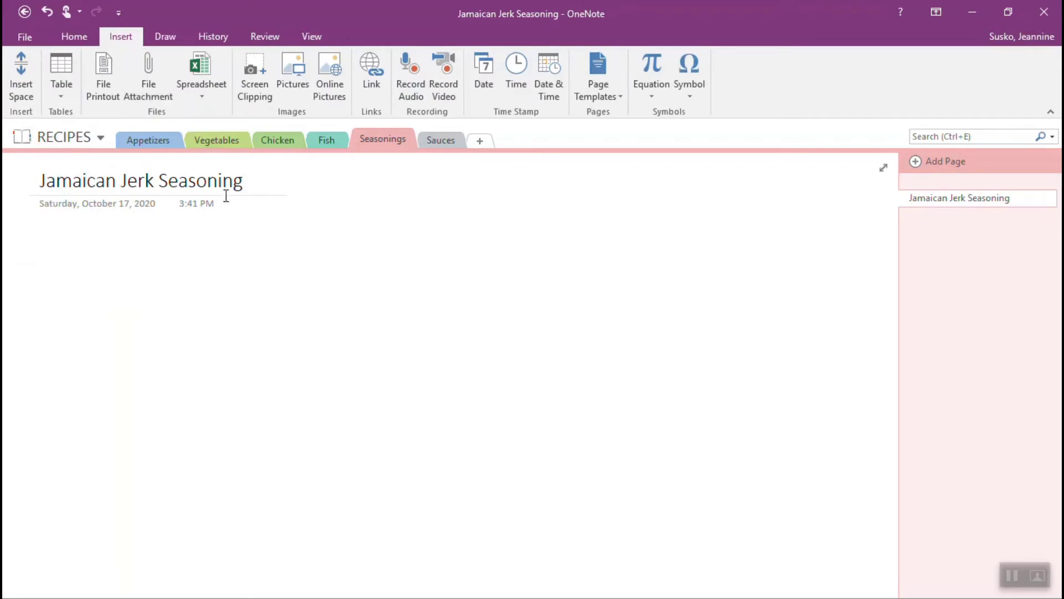
{"action": "left_click", "coordinate": [298, 92]}
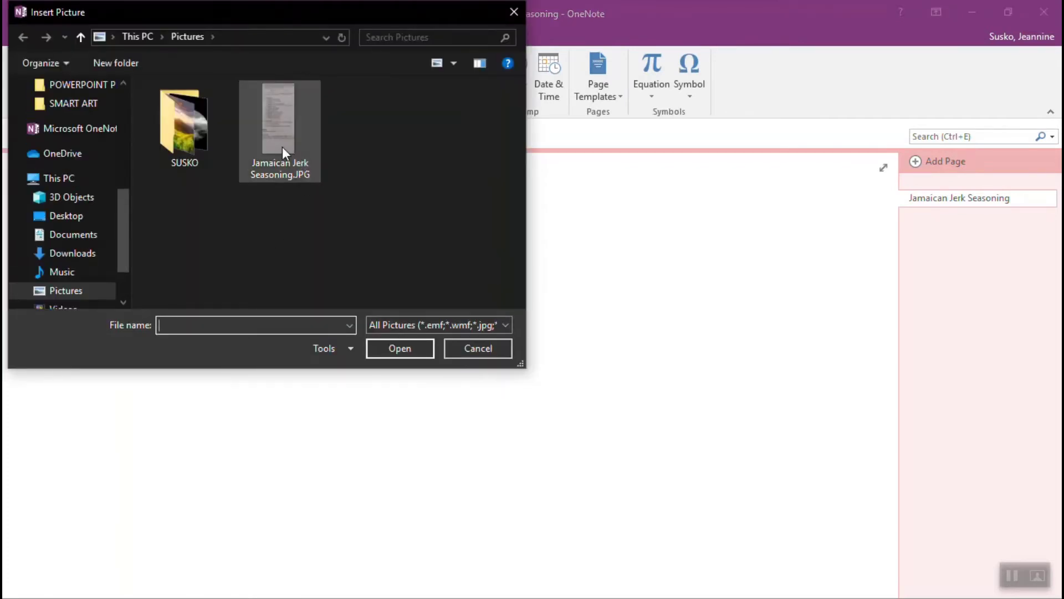
{"action": "double_click", "coordinate": [277, 144]}
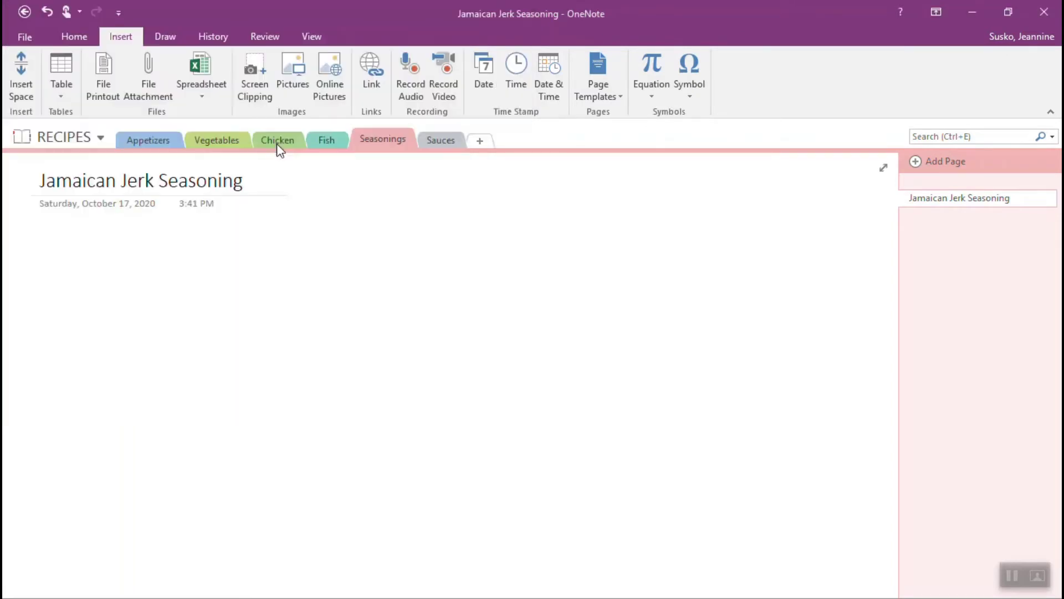
{"action": "scroll", "coordinate": [292, 387], "scroll_direction": "up", "scroll_amount": 3}
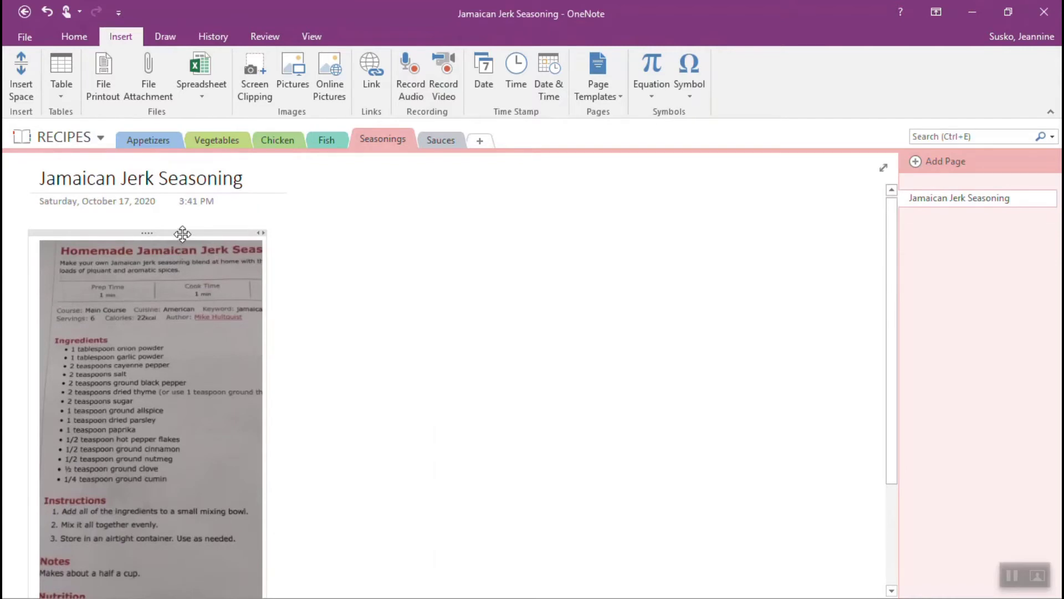
{"action": "mouse_move", "coordinate": [183, 233]}
{"action": "left_mouse_down"}
{"action": "mouse_move", "coordinate": [333, 181]}
{"action": "mouse_move", "coordinate": [425, 190]}
{"action": "mouse_move", "coordinate": [438, 214]}
{"action": "mouse_move", "coordinate": [582, 189]}
{"action": "mouse_move", "coordinate": [592, 201]}
{"action": "mouse_move", "coordinate": [261, 300]}
{"action": "mouse_move", "coordinate": [205, 239]}
{"action": "mouse_move", "coordinate": [188, 238]}
{"action": "left_mouse_up"}
{"action": "left_click", "coordinate": [371, 272]}
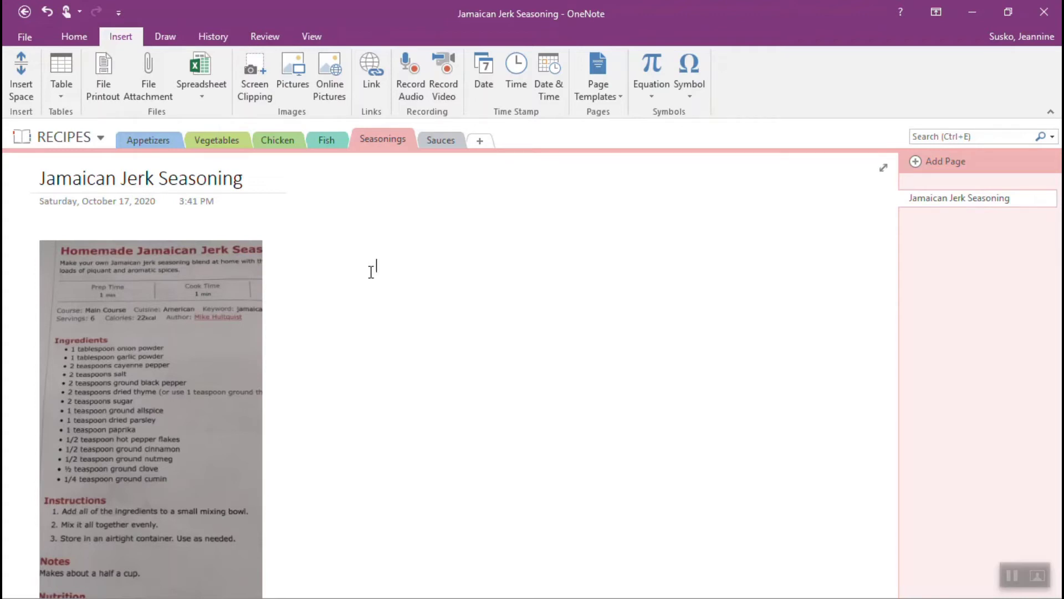
{"action": "left_click", "coordinate": [375, 266]}
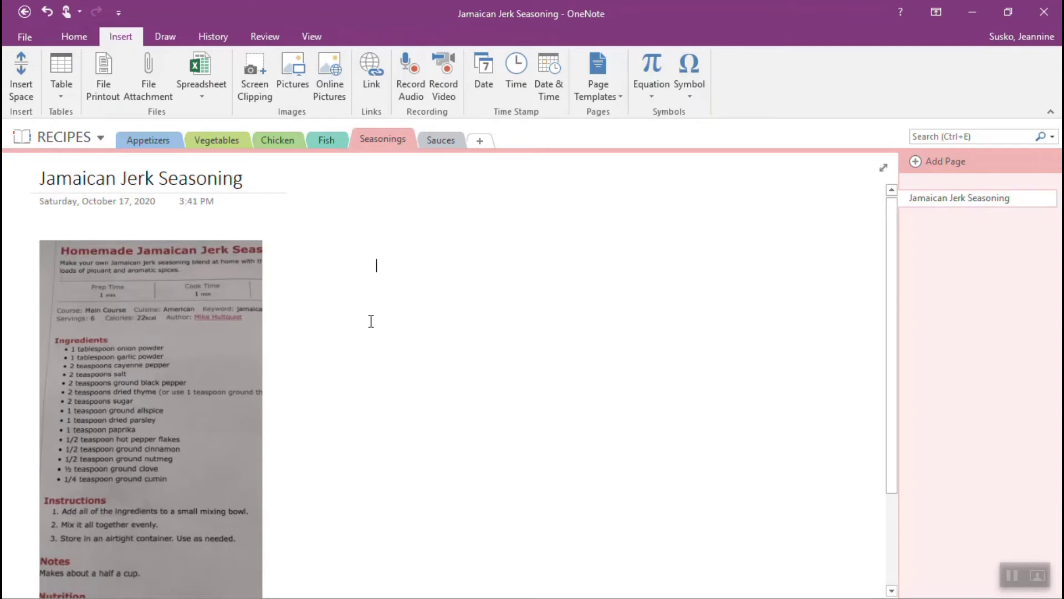
Open the Vegetables section's empty Brussel Sprouts page
{"action": "left_click", "coordinate": [220, 144]}
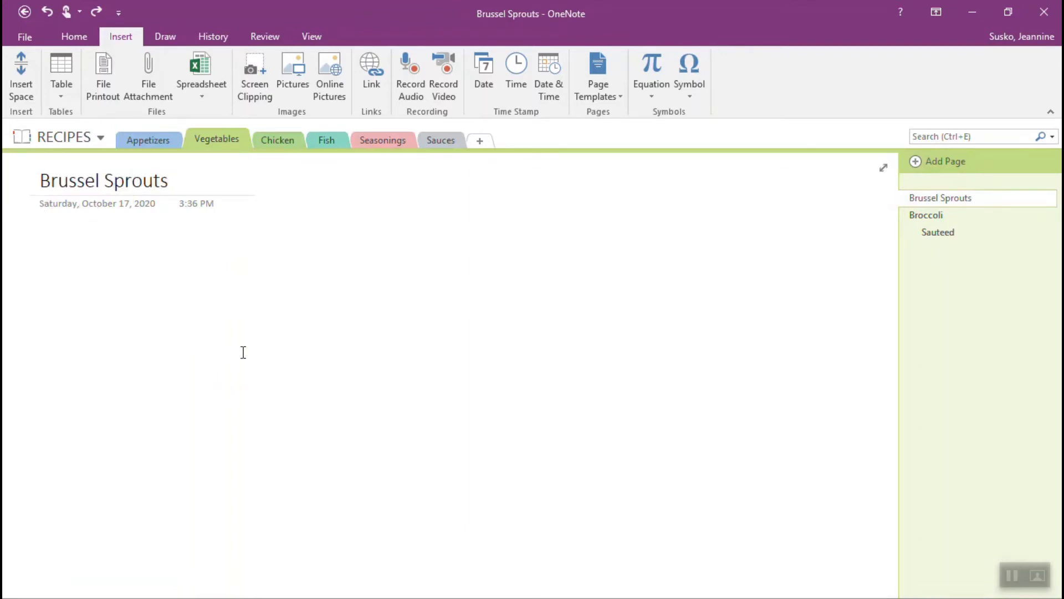
{"action": "key", "text": "alt+Tab"}
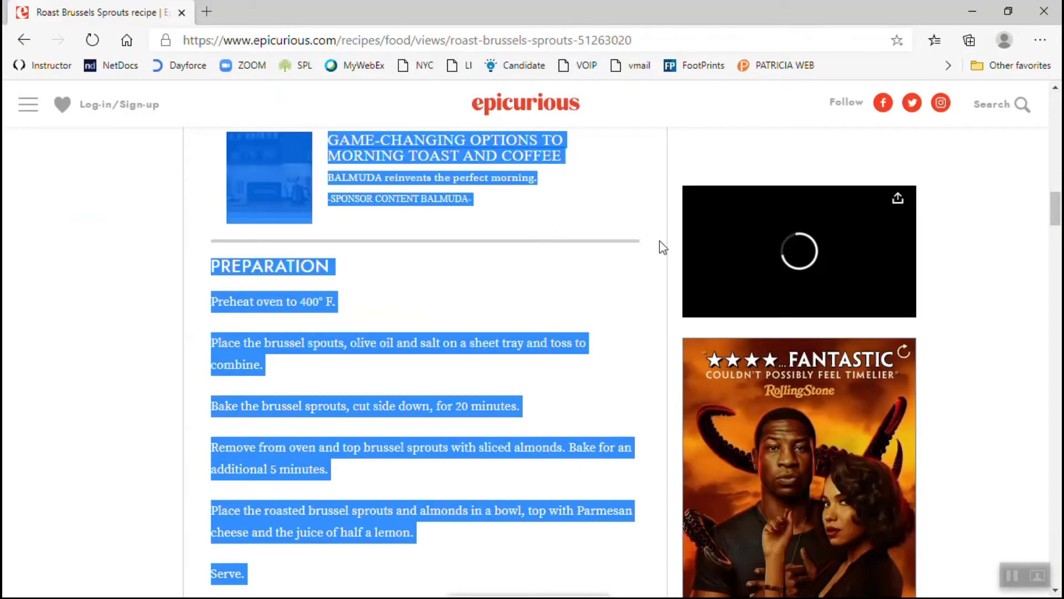
Copy the Roast Brussels Sprouts recipe from YIELD through the end of PREPARATION
{"action": "left_click", "coordinate": [502, 410]}
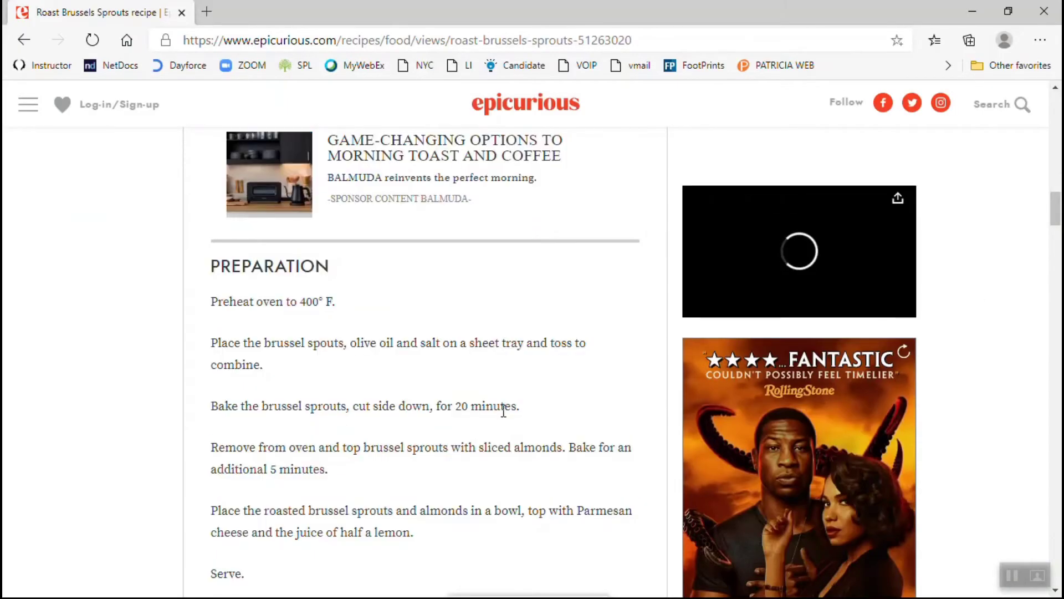
{"action": "scroll", "coordinate": [502, 413], "scroll_direction": "up", "scroll_amount": 5}
{"action": "scroll", "coordinate": [499, 413], "scroll_direction": "up", "scroll_amount": 4}
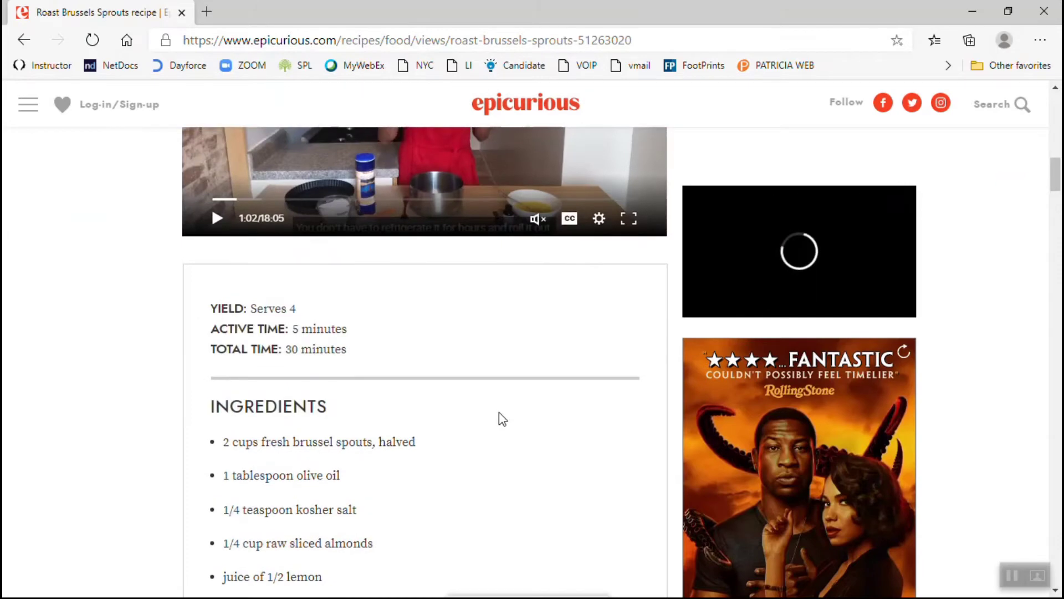
{"action": "scroll", "coordinate": [499, 413], "scroll_direction": "up", "scroll_amount": 8}
{"action": "scroll", "coordinate": [500, 414], "scroll_direction": "up", "scroll_amount": 7}
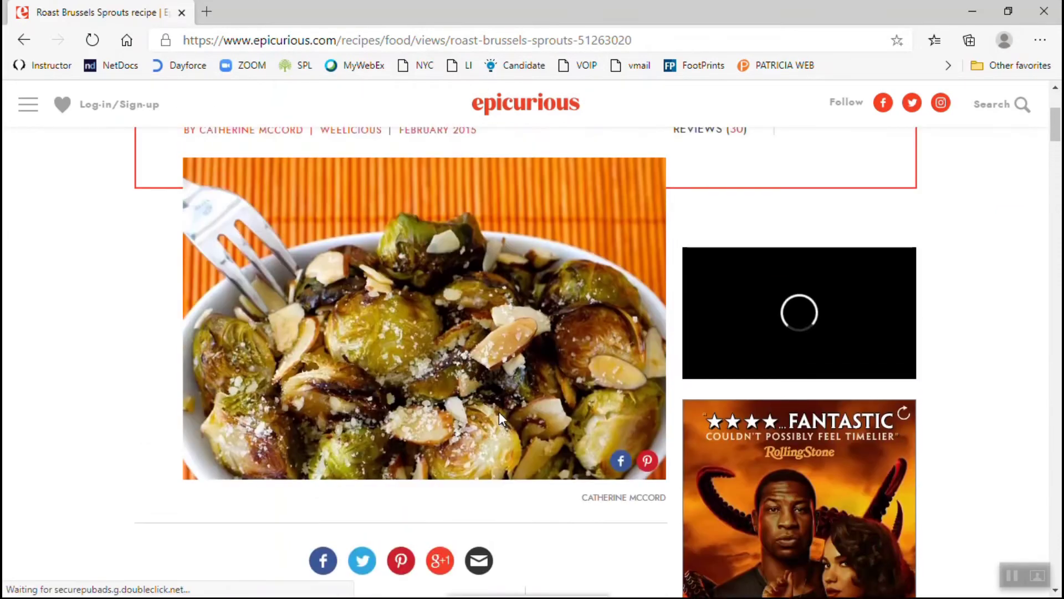
{"action": "scroll", "coordinate": [500, 415], "scroll_direction": "down", "scroll_amount": 10}
{"action": "scroll", "coordinate": [499, 413], "scroll_direction": "up", "scroll_amount": 4}
{"action": "scroll", "coordinate": [499, 413], "scroll_direction": "up", "scroll_amount": 4}
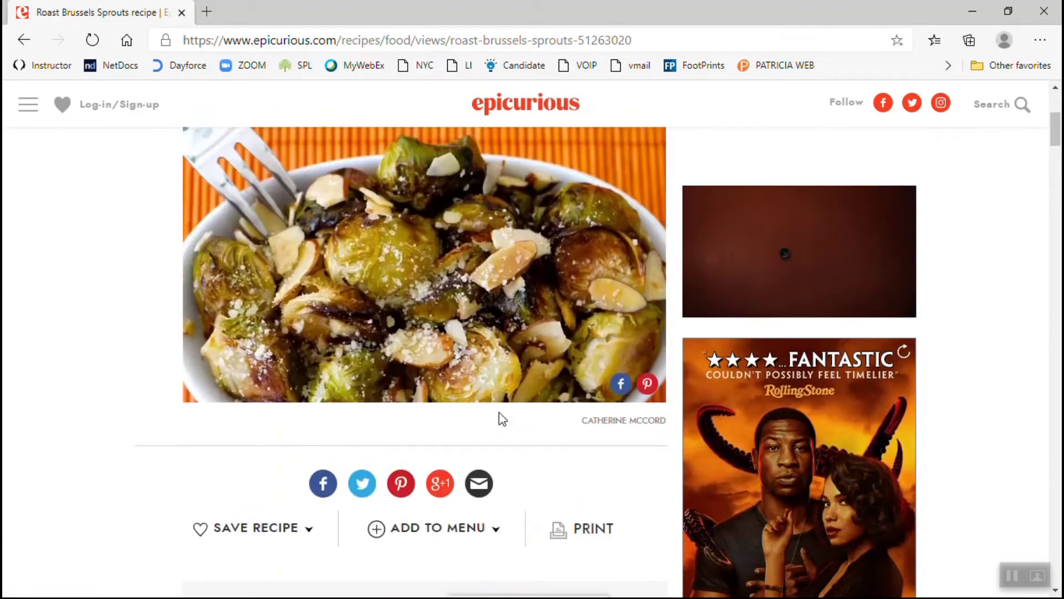
{"action": "scroll", "coordinate": [499, 413], "scroll_direction": "down", "scroll_amount": 10}
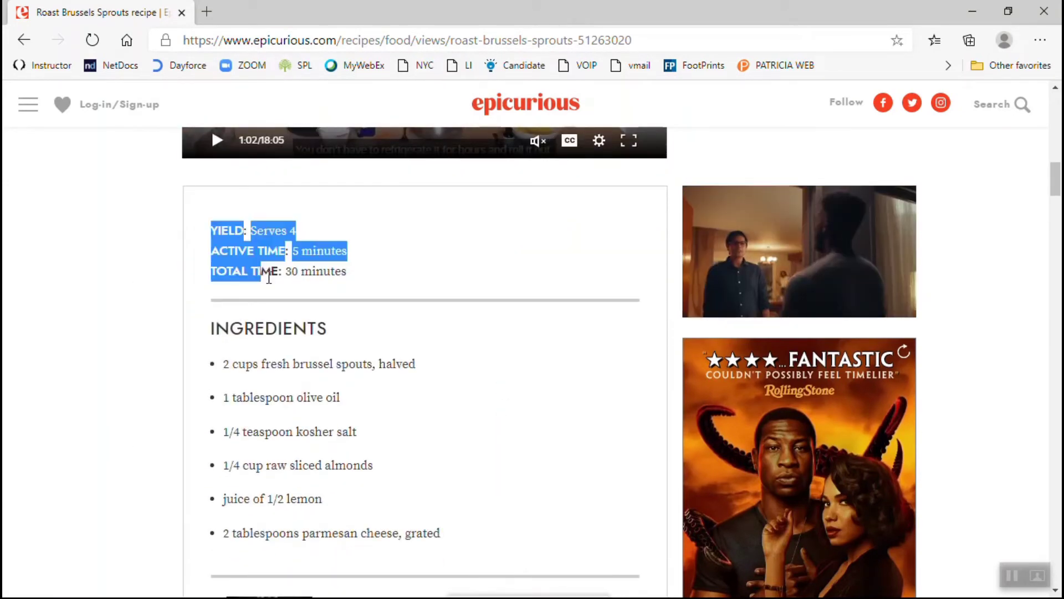
{"action": "left_click_drag", "start_coordinate": [287, 328], "coordinate": [449, 533]}
{"action": "scroll", "coordinate": [421, 532], "scroll_direction": "down", "scroll_amount": 7}
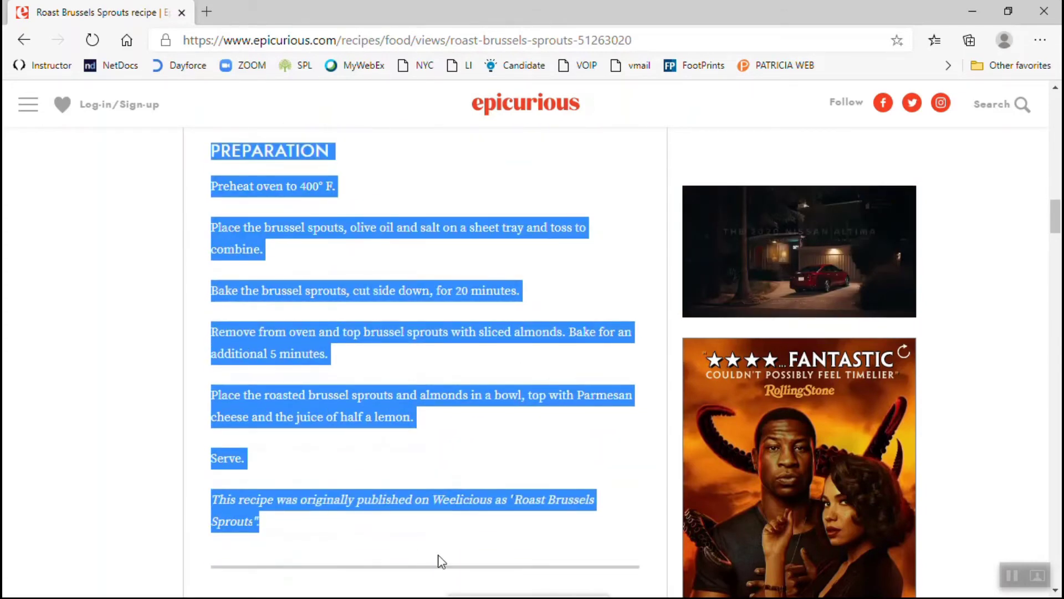
{"action": "right_click", "coordinate": [299, 358]}
{"action": "left_click", "coordinate": [334, 374]}
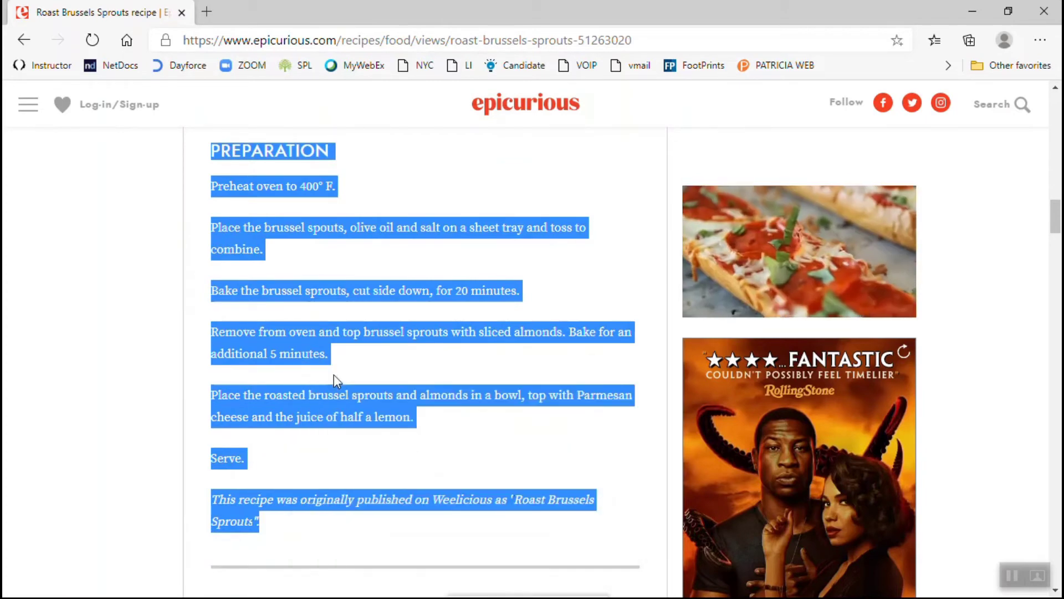
Paste the recipe onto the Brussel Sprouts page with Keep Source Formatting
{"action": "key", "text": "alt+Tab"}
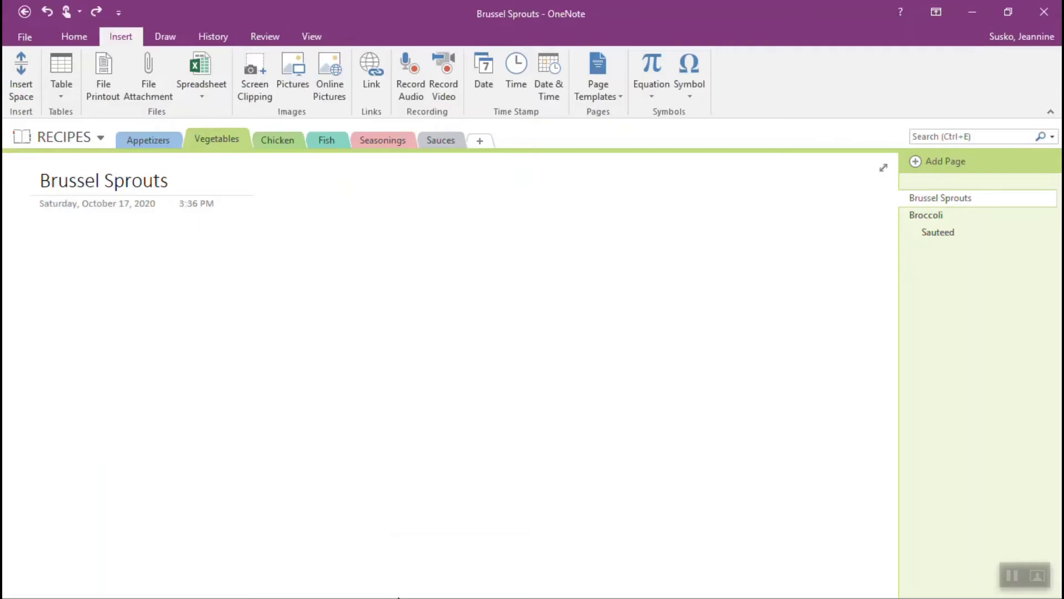
{"action": "right_click", "coordinate": [46, 232]}
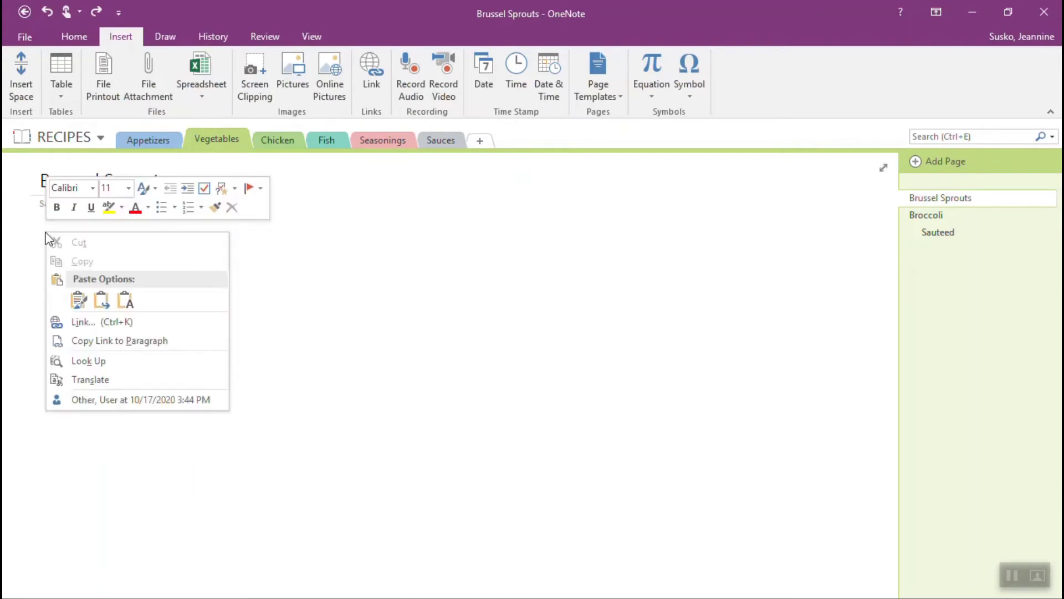
{"action": "left_click", "coordinate": [79, 300]}
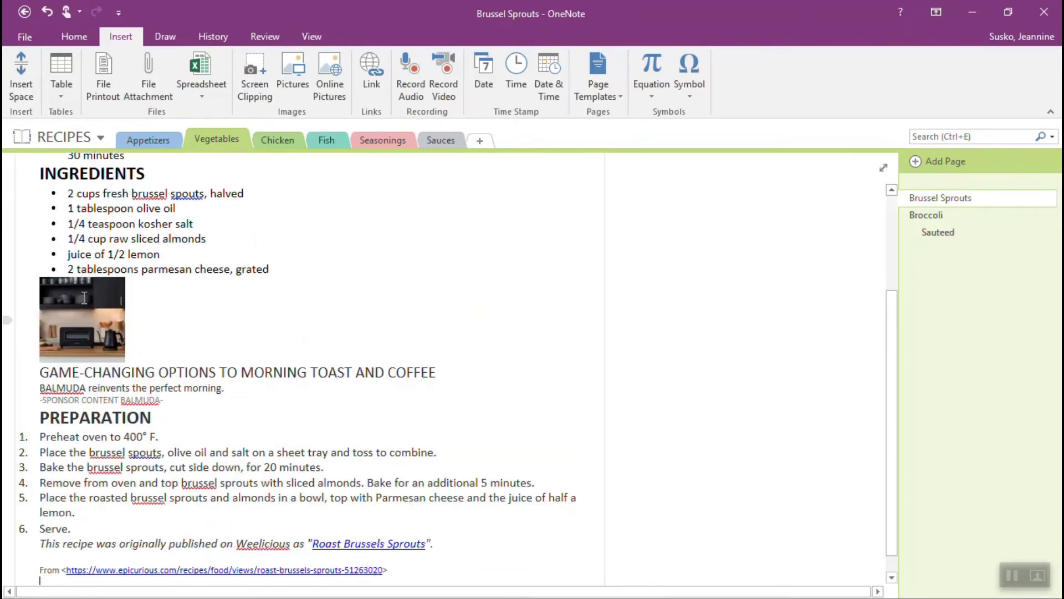
Delete the pasted kitchen advertisement picture and the three sponsor text lines
{"action": "left_click", "coordinate": [83, 318]}
{"action": "key", "text": "Delete"}
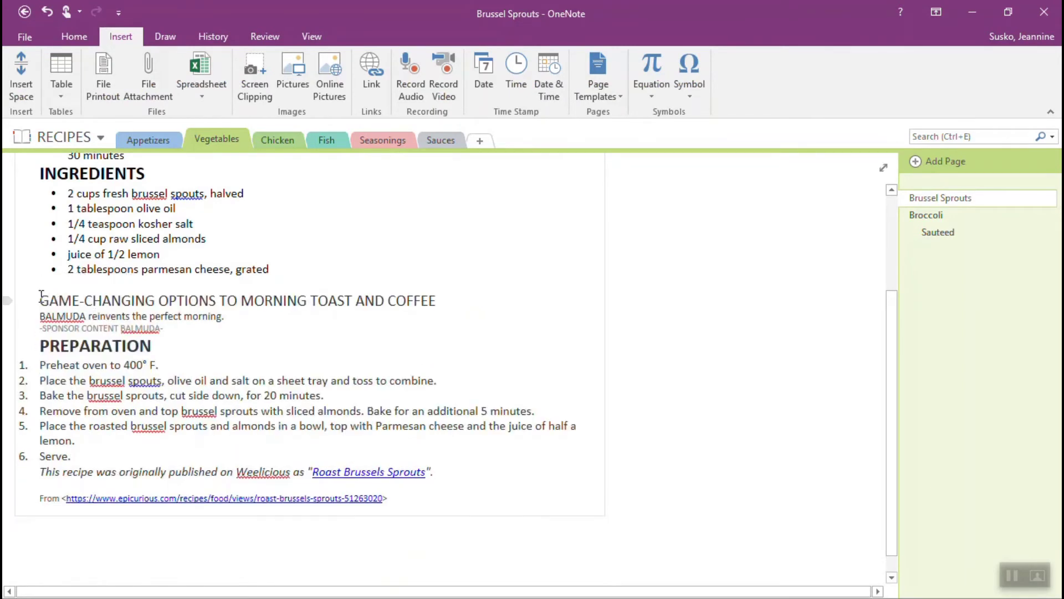
{"action": "left_click_drag", "start_coordinate": [40, 300], "coordinate": [195, 333]}
{"action": "key", "text": "Delete"}
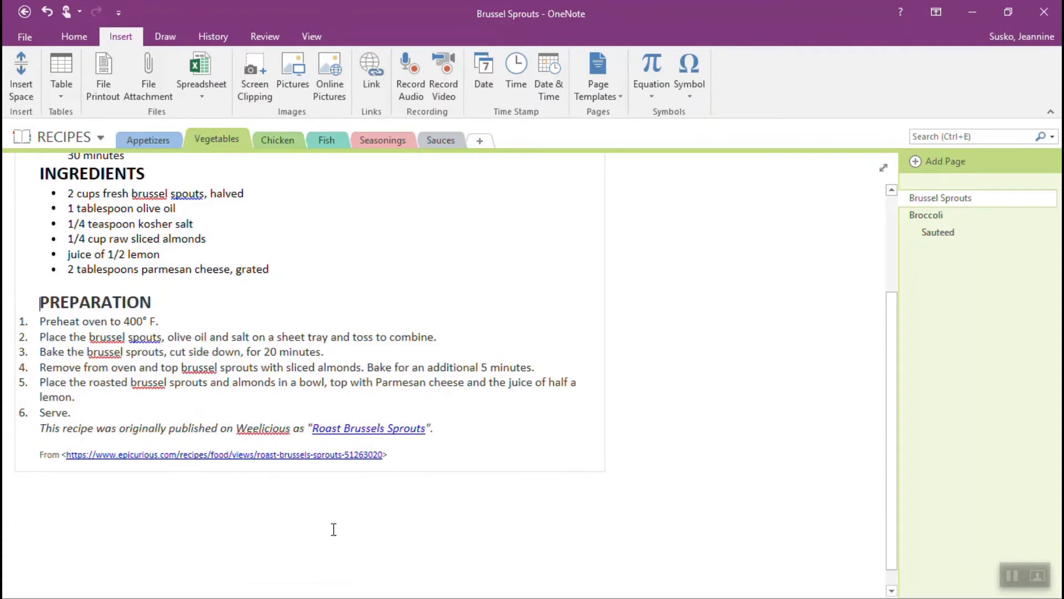
{"action": "left_click_drag", "start_coordinate": [402, 457], "coordinate": [65, 455]}
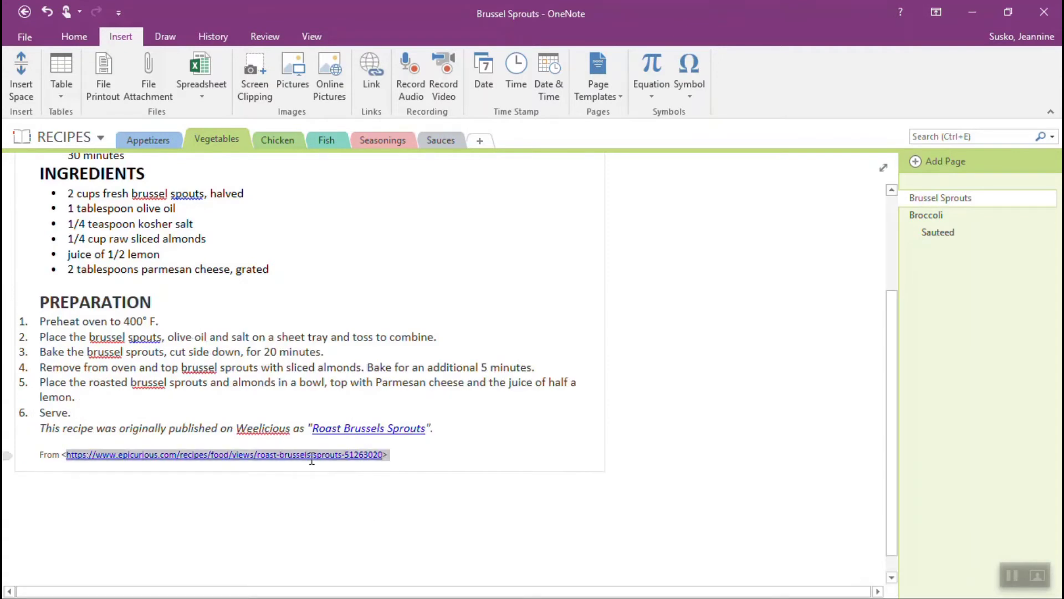
{"action": "left_click", "coordinate": [333, 519]}
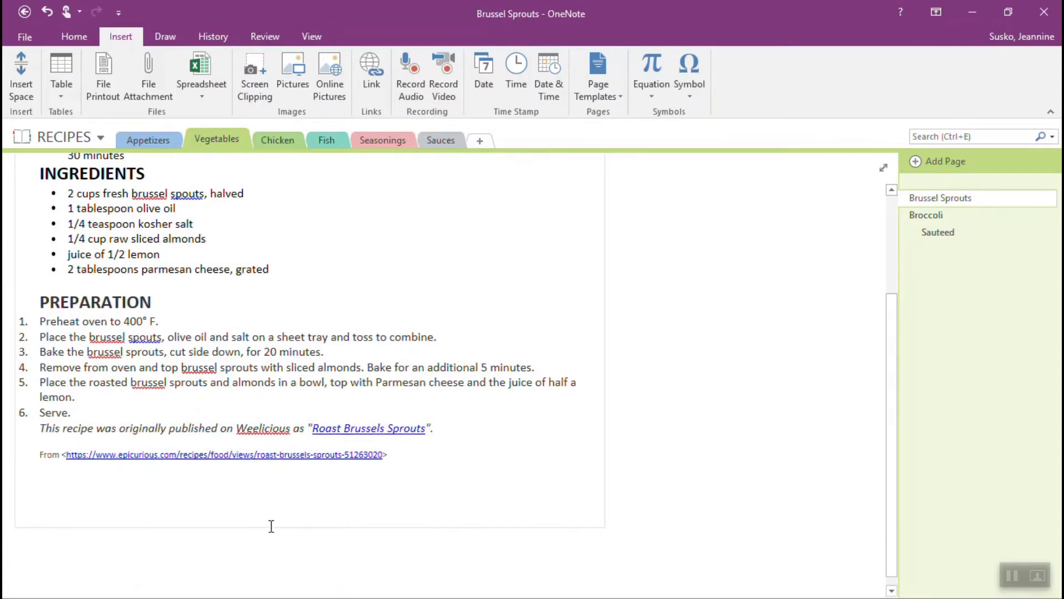
{"action": "scroll", "coordinate": [288, 560], "scroll_direction": "up", "scroll_amount": 5}
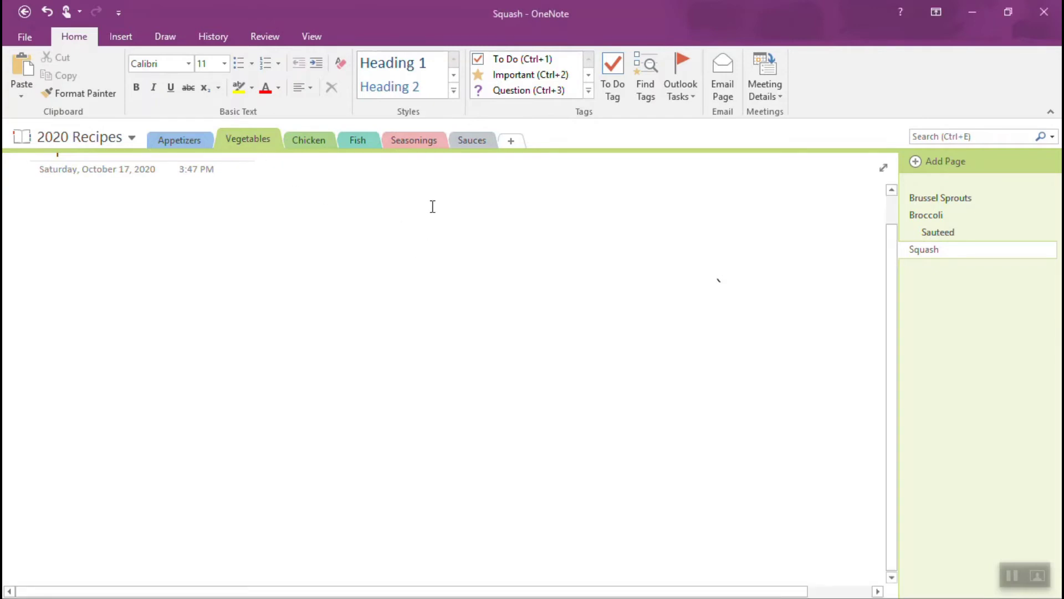
Open the empty Squash page in Vegetables and place the cursor on it
{"action": "left_click", "coordinate": [937, 254]}
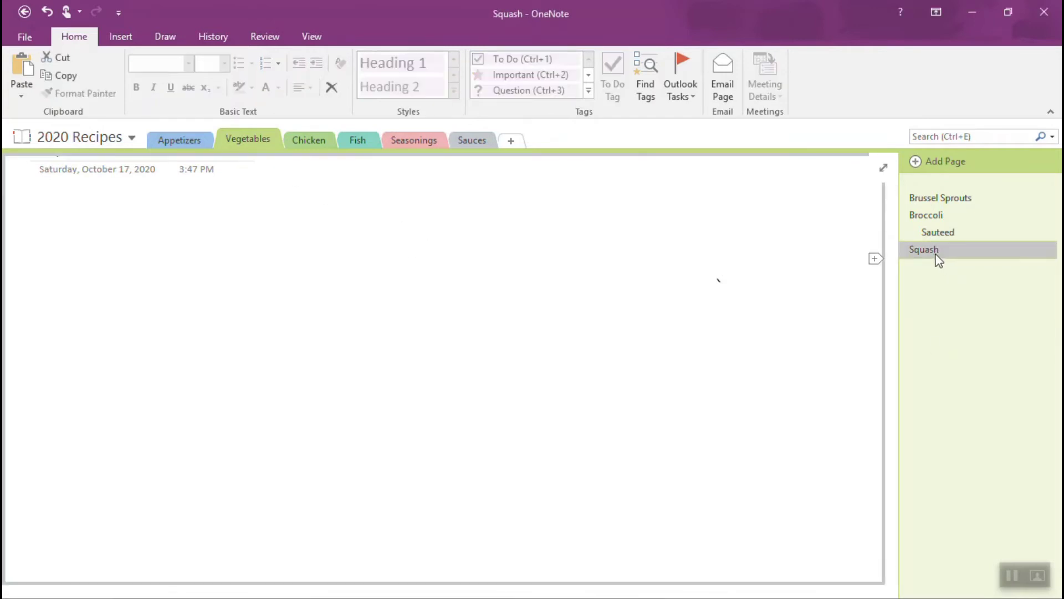
{"action": "left_click", "coordinate": [532, 273]}
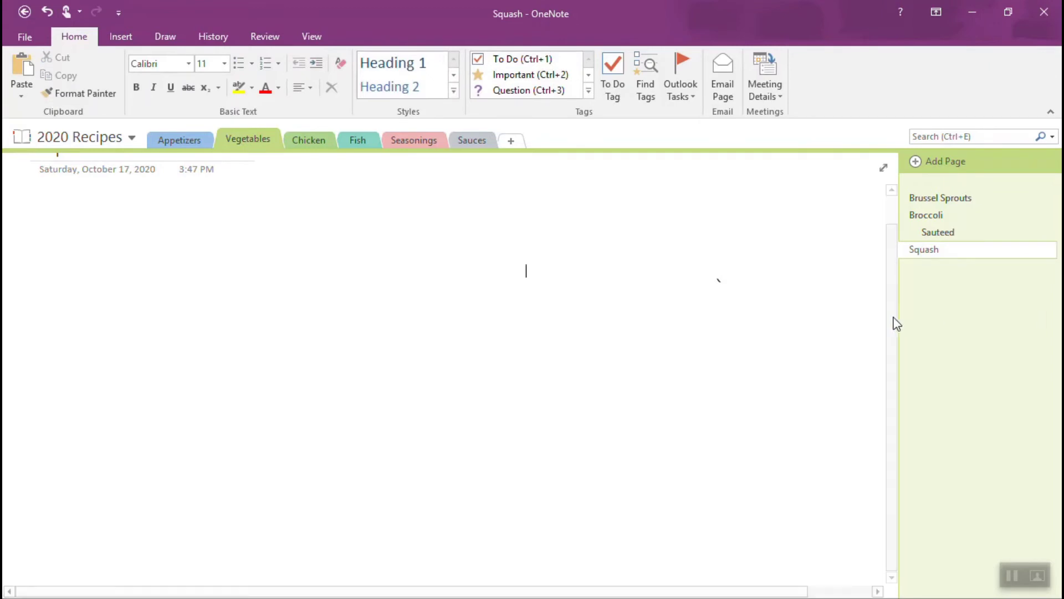
{"action": "left_click_drag", "start_coordinate": [892, 326], "coordinate": [892, 294]}
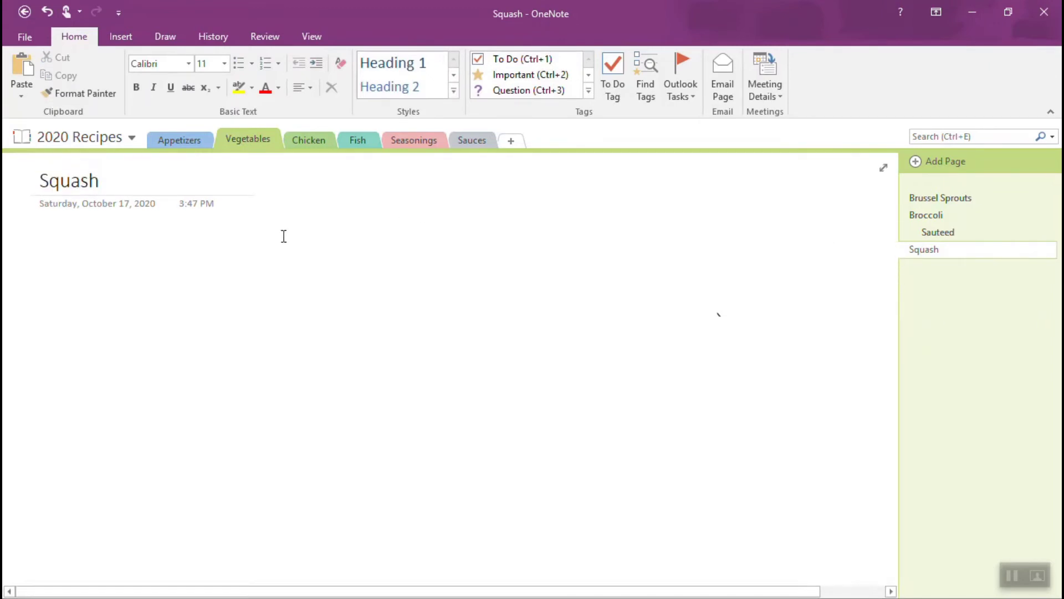
{"action": "key", "text": "alt+Tab"}
{"action": "key", "text": "alt+Tab"}
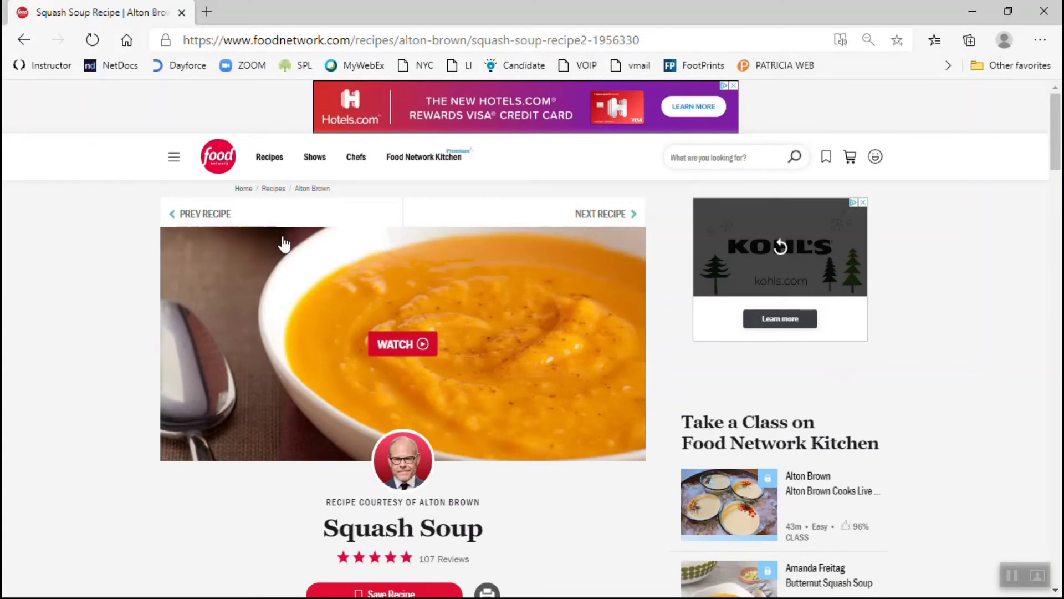
Print the Squash Soup recipe to the 'Send To OneNote 16' printer
{"action": "scroll", "coordinate": [658, 466], "scroll_direction": "down", "scroll_amount": 3}
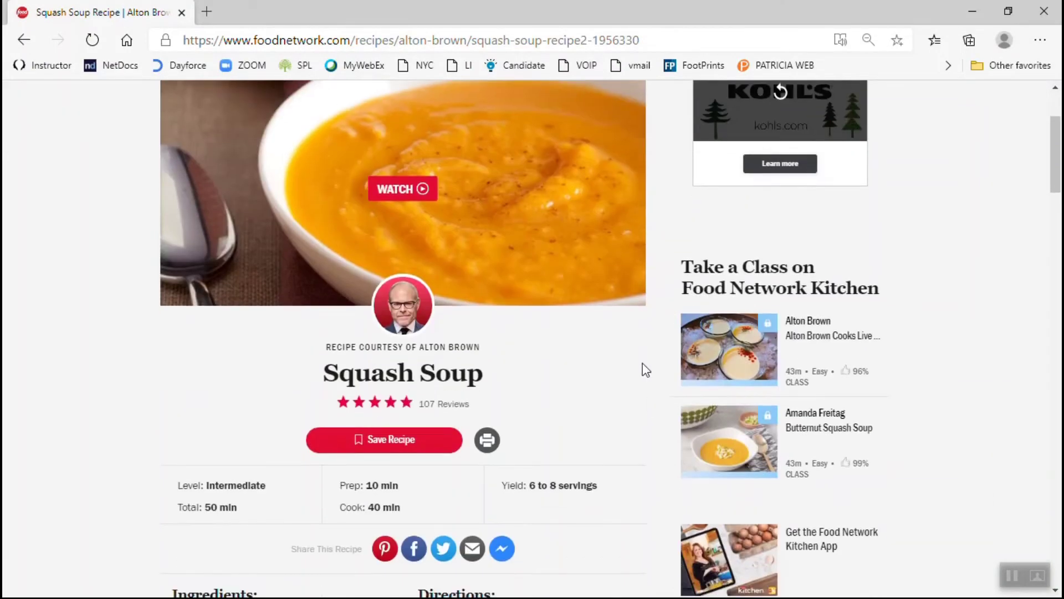
{"action": "scroll", "coordinate": [560, 347], "scroll_direction": "down", "scroll_amount": 3}
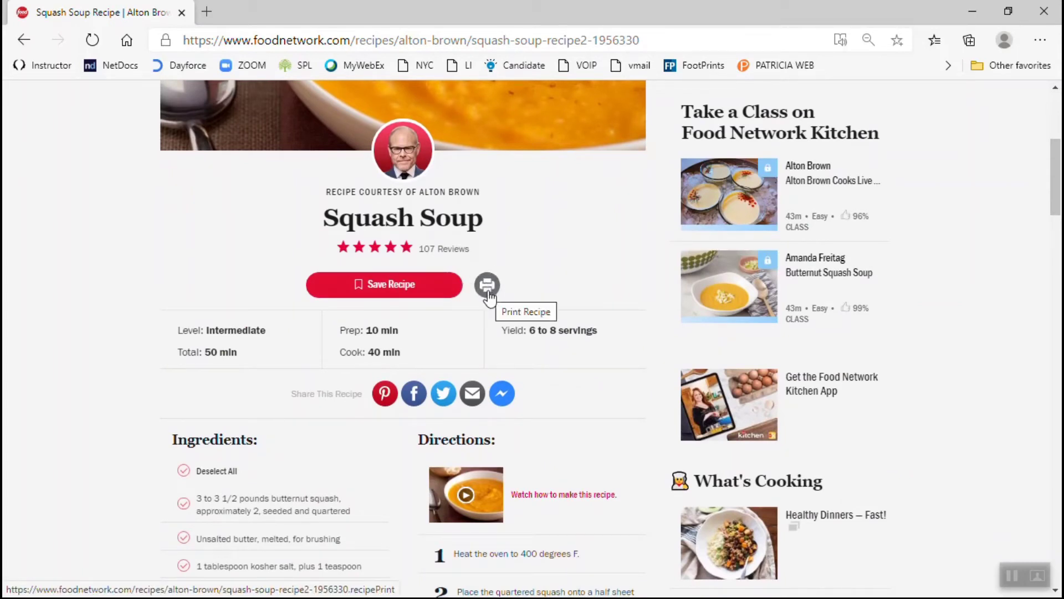
{"action": "left_click", "coordinate": [488, 286]}
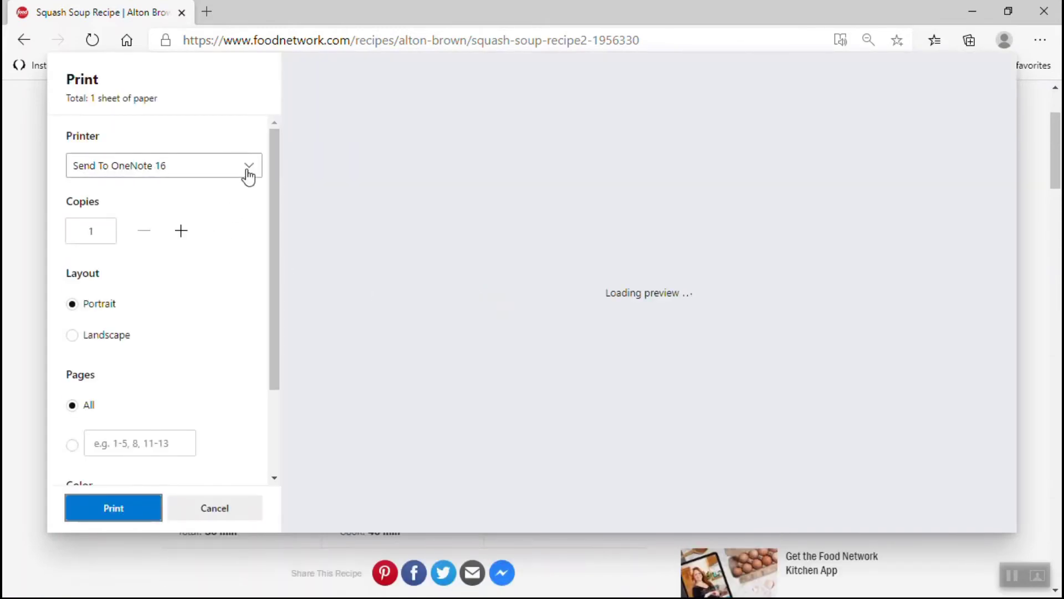
{"action": "left_click", "coordinate": [248, 176]}
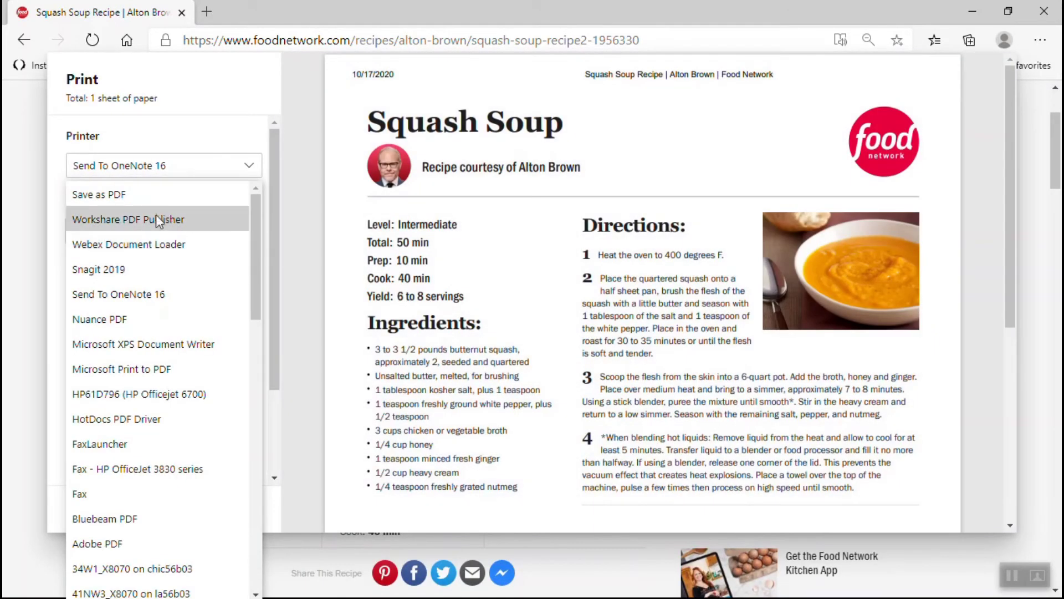
{"action": "left_click", "coordinate": [197, 295]}
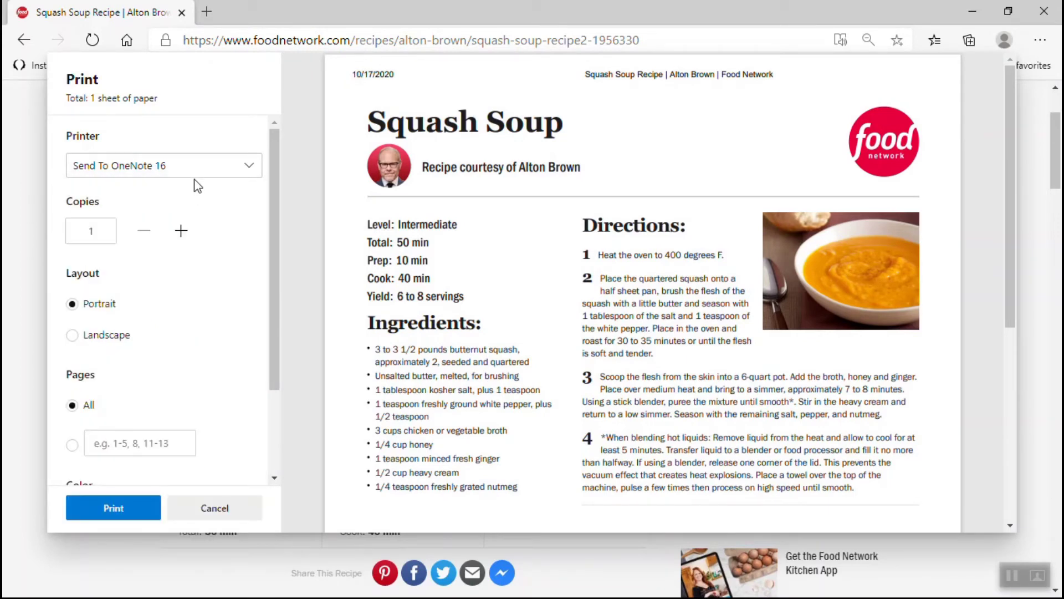
{"action": "left_click", "coordinate": [118, 507]}
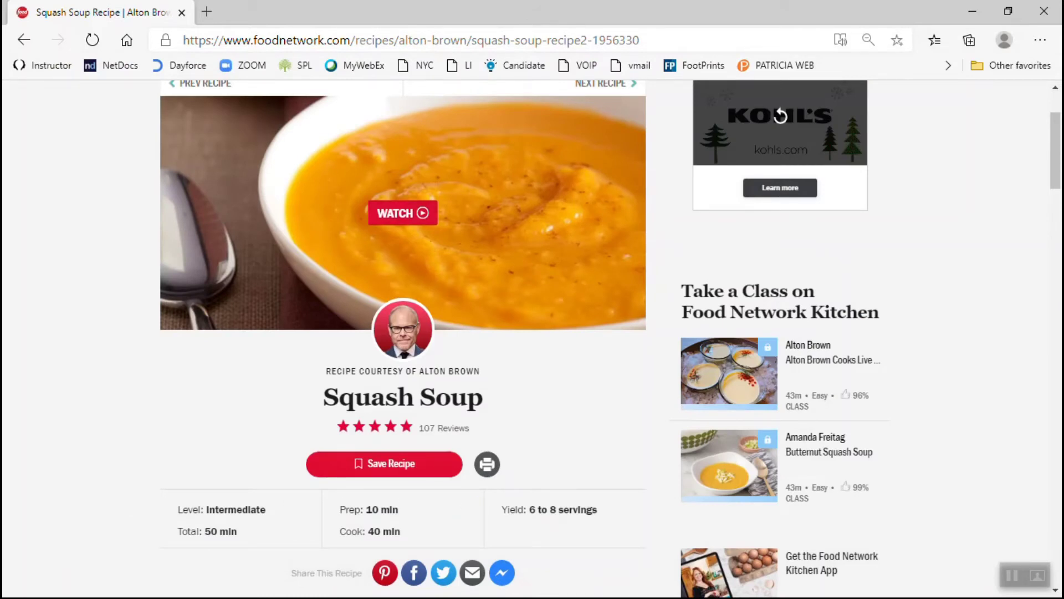
{"action": "key", "text": "alt+Tab"}
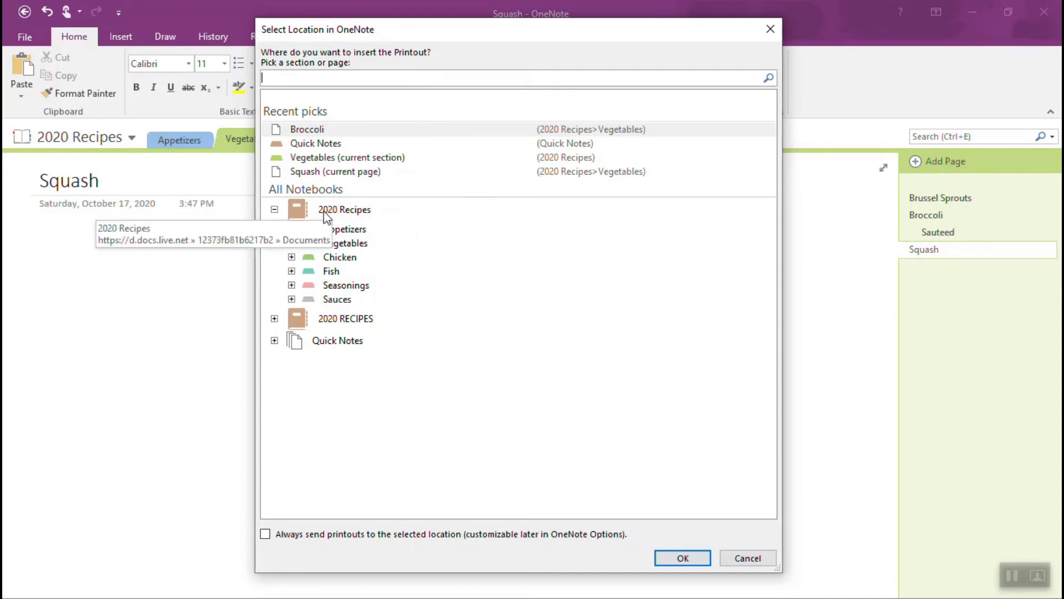
Insert the Squash Soup printout onto the Squash page in 2020 Recipes > Vegetables
{"action": "left_click", "coordinate": [275, 210]}
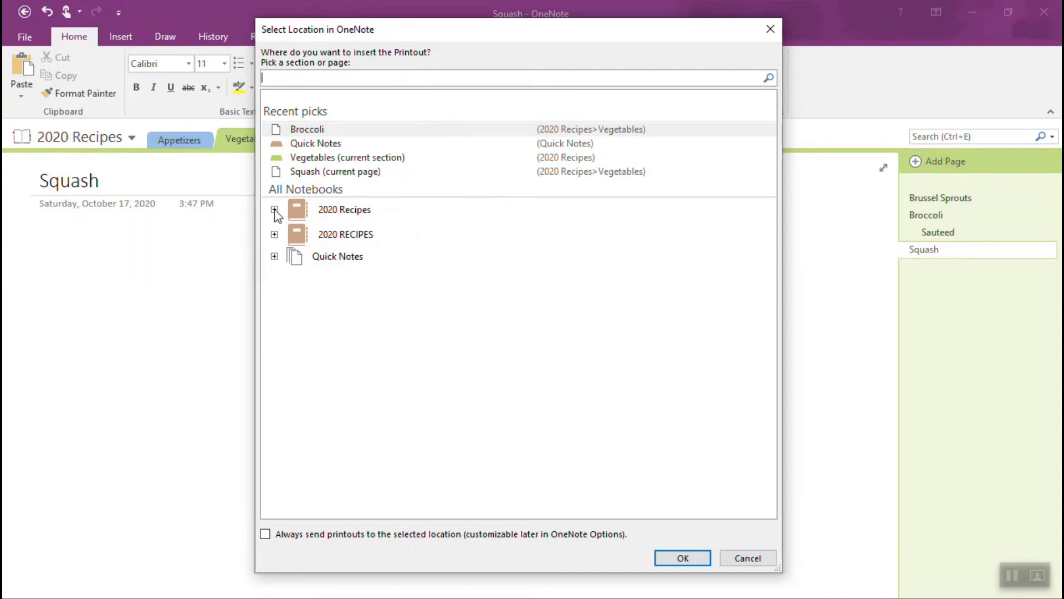
{"action": "left_click", "coordinate": [274, 210]}
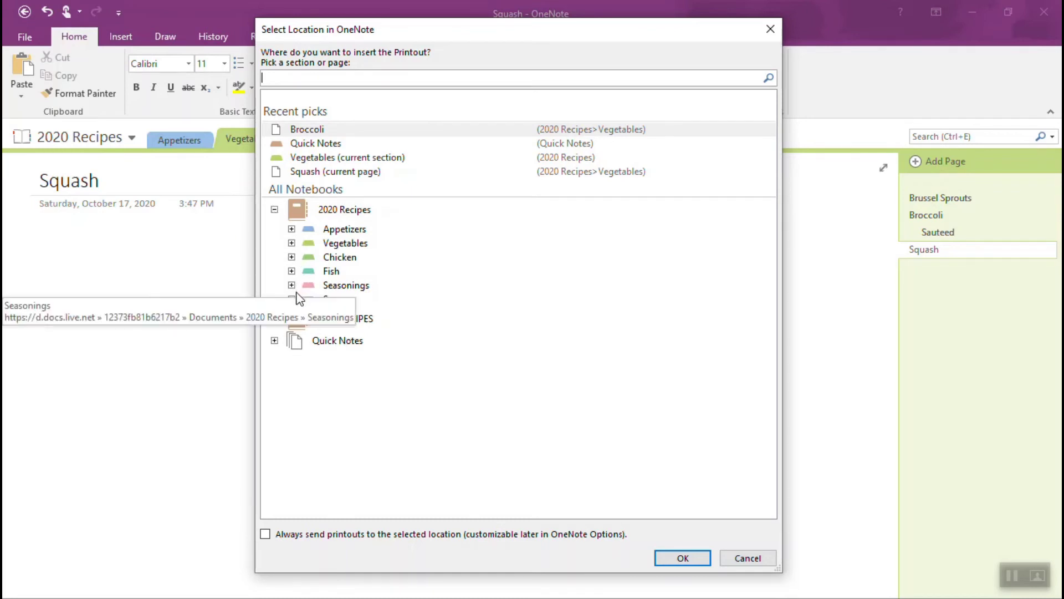
{"action": "left_click", "coordinate": [292, 243]}
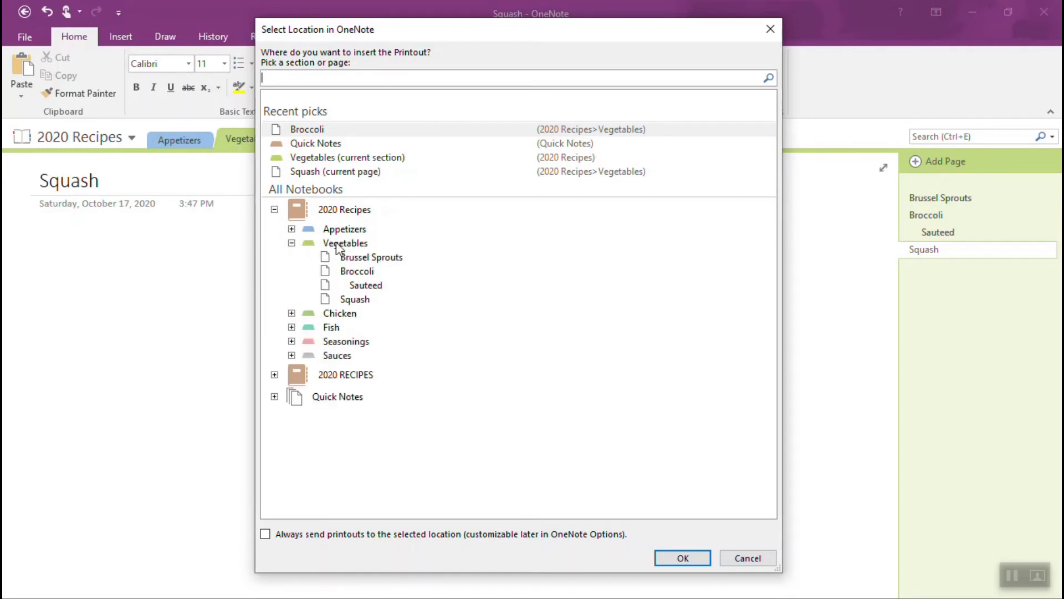
{"action": "left_click", "coordinate": [371, 299]}
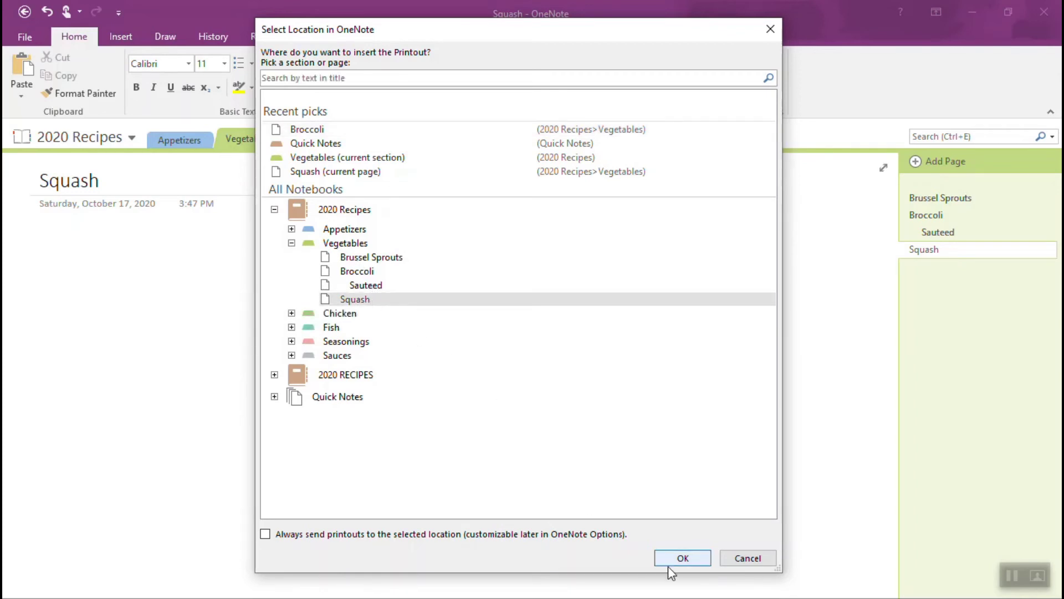
{"action": "left_click", "coordinate": [682, 558]}
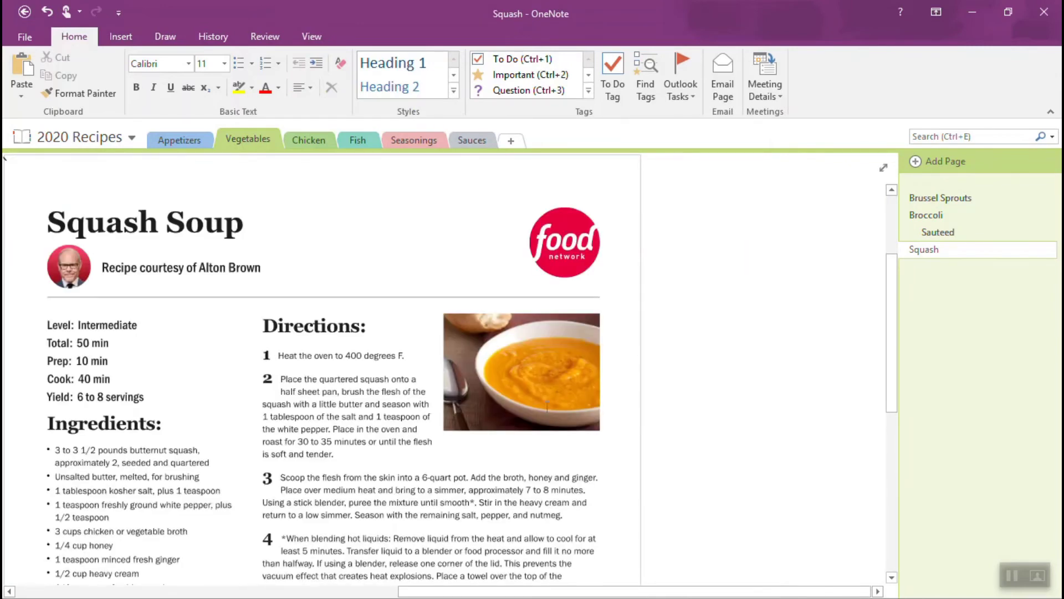
{"action": "scroll", "coordinate": [411, 357], "scroll_direction": "down", "scroll_amount": 5}
{"action": "scroll", "coordinate": [411, 357], "scroll_direction": "up", "scroll_amount": 5}
{"action": "scroll", "coordinate": [412, 356], "scroll_direction": "down", "scroll_amount": 2}
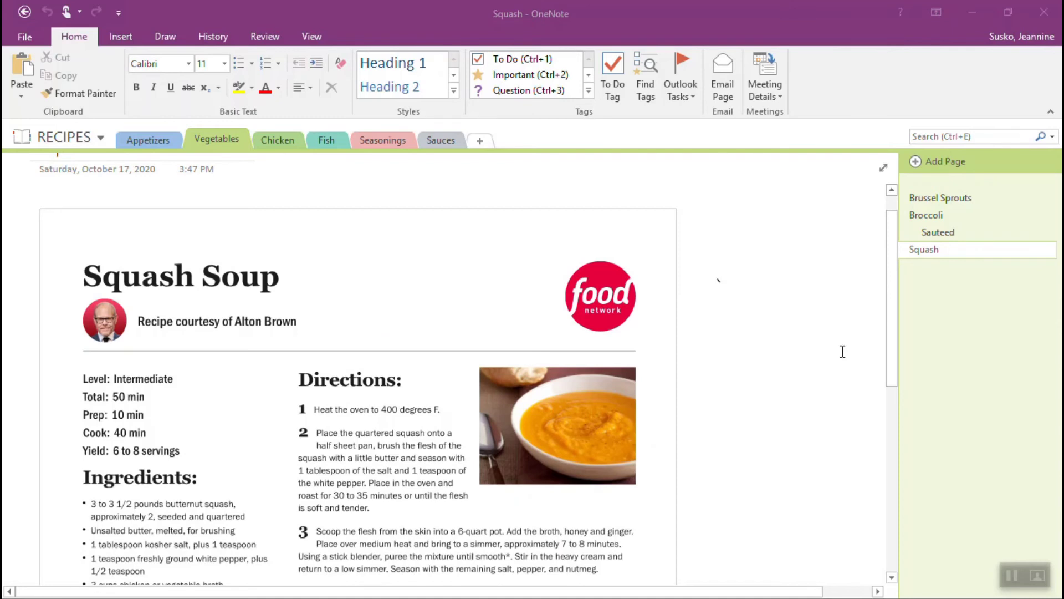
Show the RECIPES notebook's information, including its Desktop save location
{"action": "left_click", "coordinate": [28, 37]}
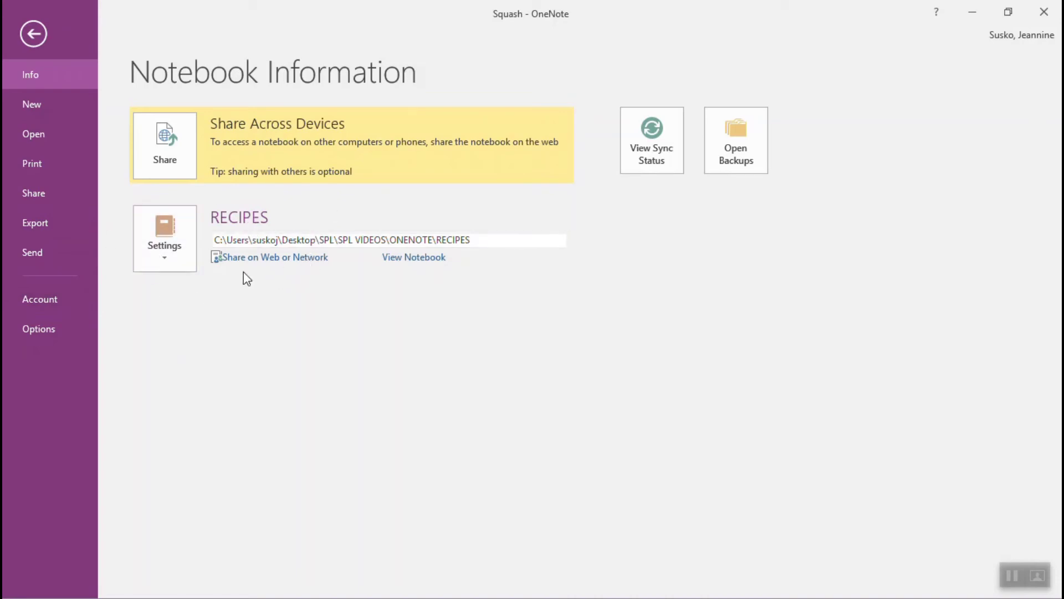
Move the notebook to OneDrive - Personal named '2020 Recipes', then return to the Squash page
{"action": "left_click", "coordinate": [183, 270]}
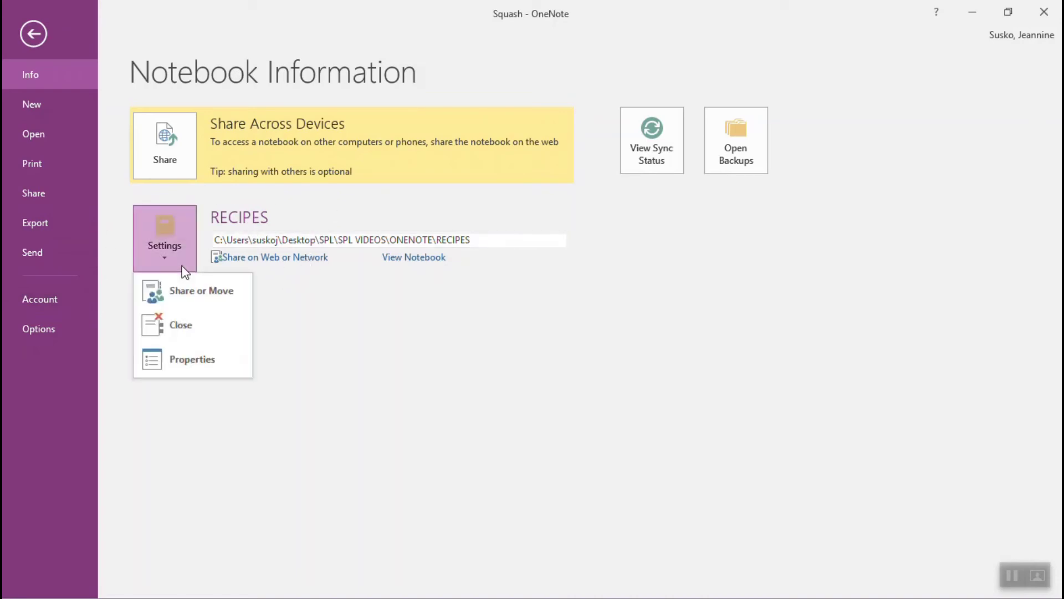
{"action": "left_click", "coordinate": [237, 290]}
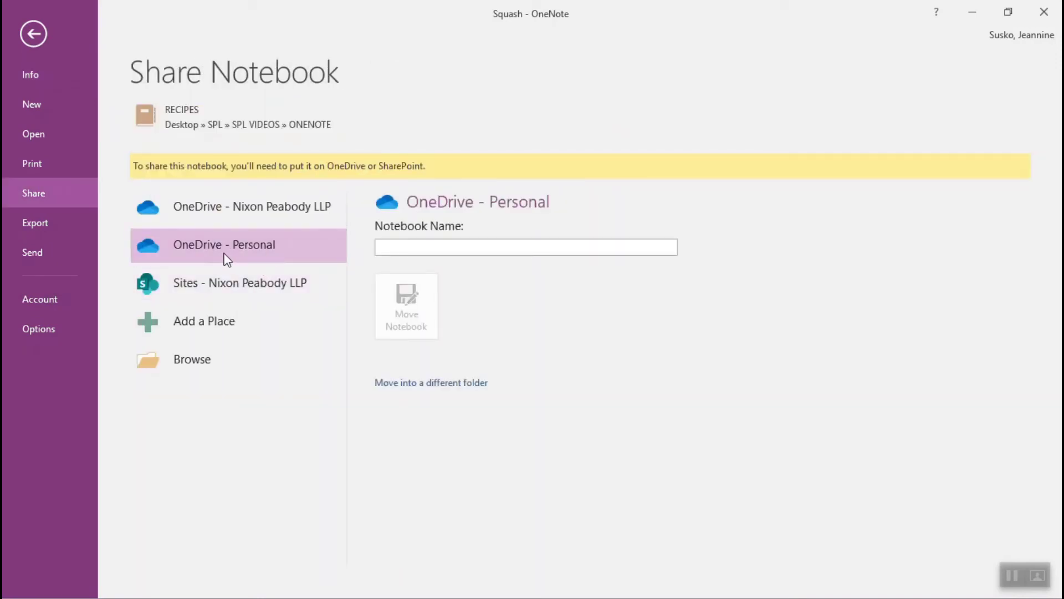
{"action": "left_click", "coordinate": [392, 240]}
{"action": "type", "text": "2020 Recipes"}
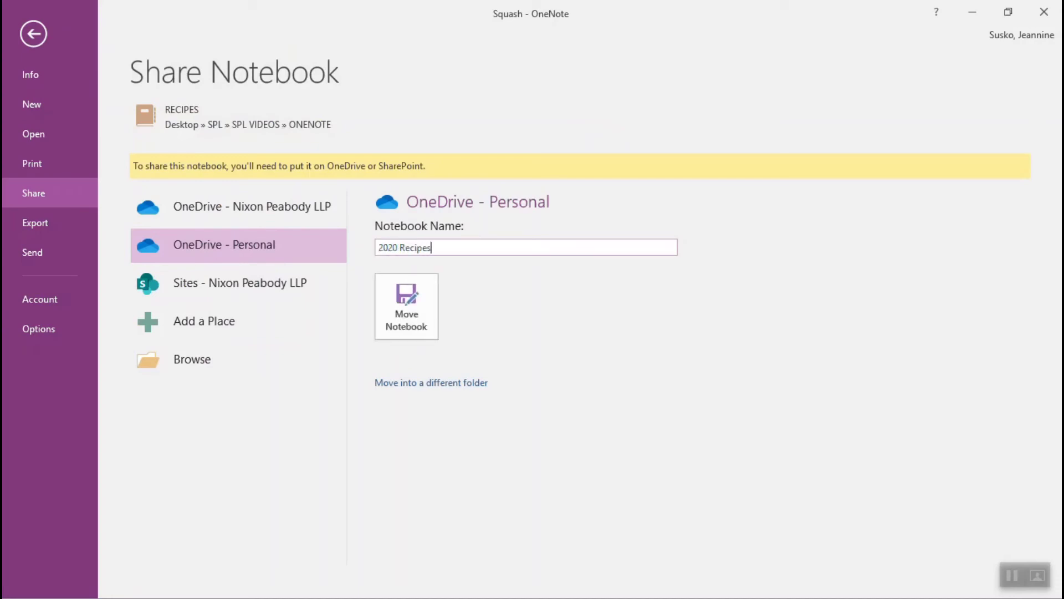
{"action": "left_click", "coordinate": [417, 321]}
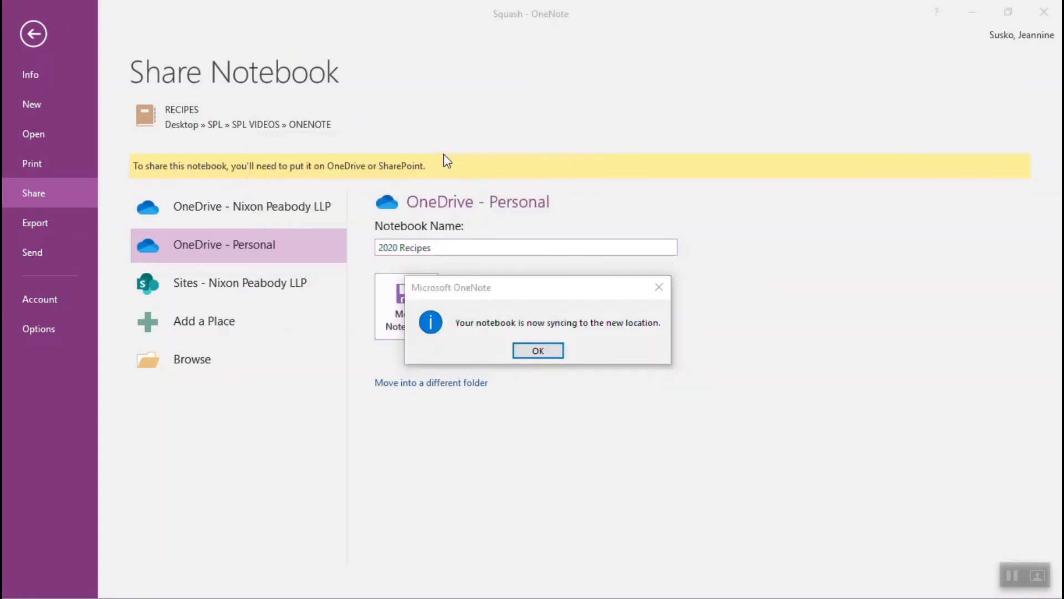
{"action": "left_click", "coordinate": [550, 349]}
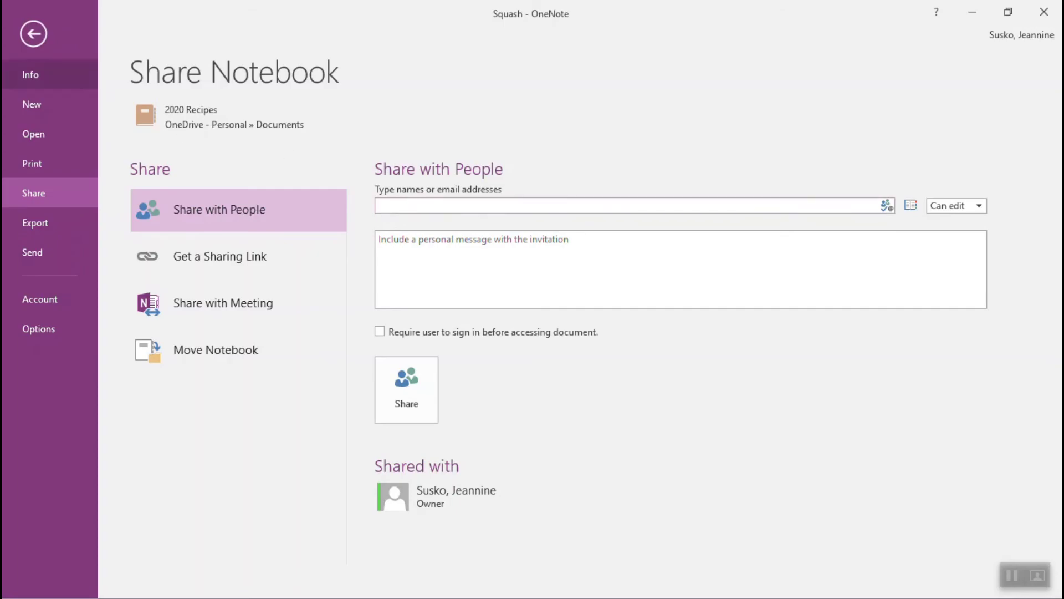
{"action": "left_click", "coordinate": [33, 34]}
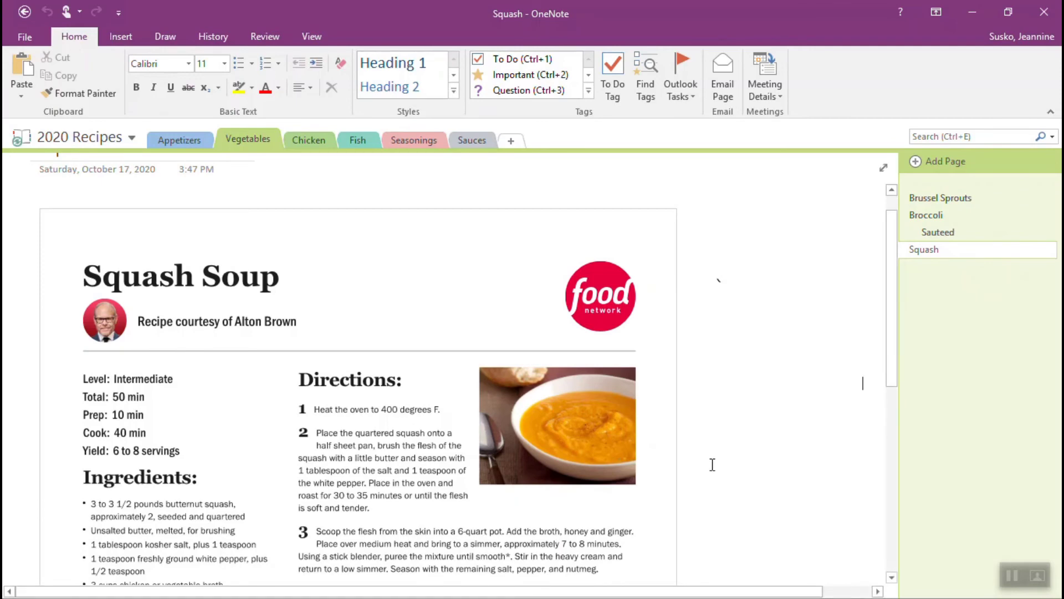
Bring the Squash Soup Recipe window in Microsoft Edge back to the front
{"action": "key", "text": "alt+Tab"}
{"action": "key", "text": "alt+Tab"}
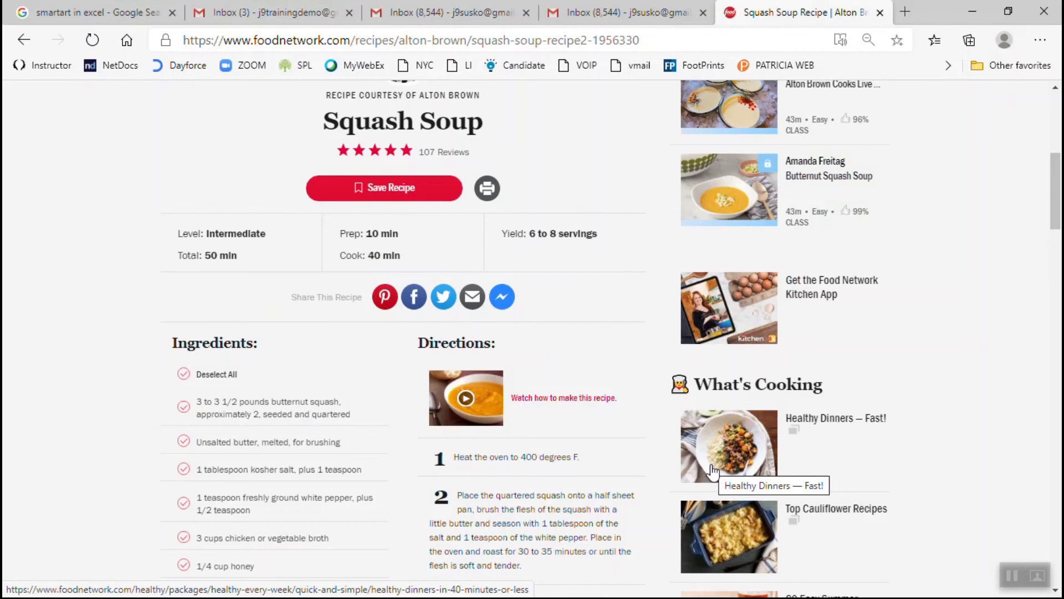
Go to OneDrive in a new Edge tab by entering 'onedrive' in the address bar
{"action": "left_click", "coordinate": [905, 11]}
{"action": "type", "text": "onedrive"}
{"action": "key", "text": "Return"}
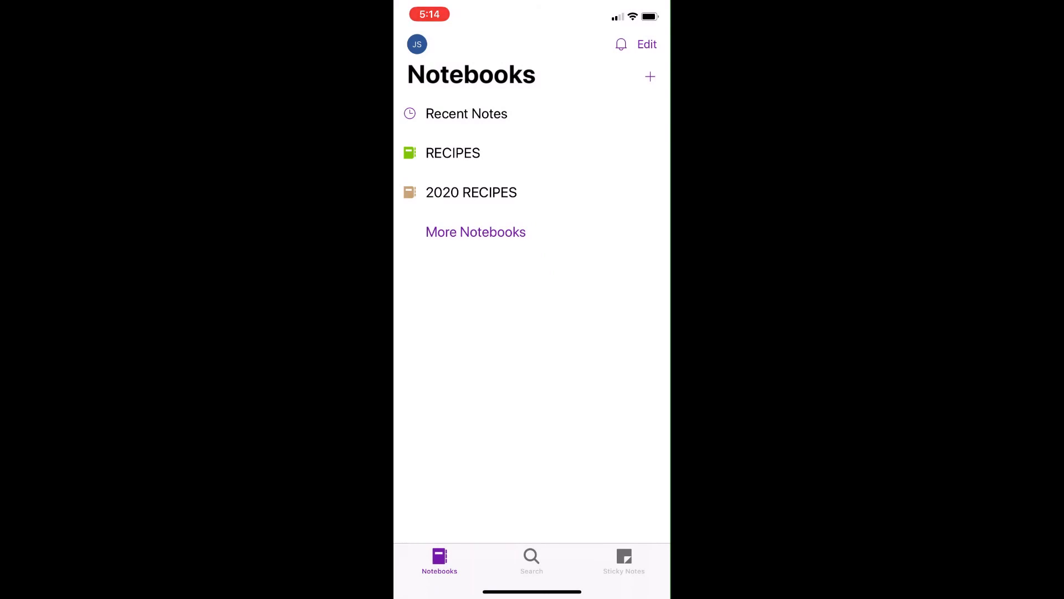
On the phone, open and read the Brussel Sprouts page in 2020 RECIPES > Vegetables
{"action": "left_click", "coordinate": [471, 192]}
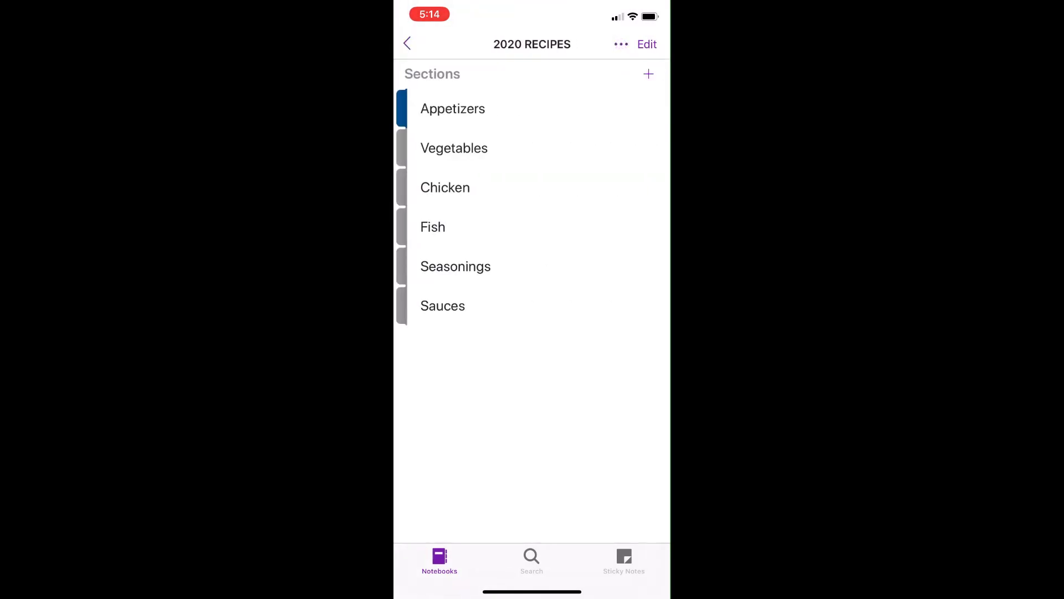
{"action": "left_click", "coordinate": [454, 148]}
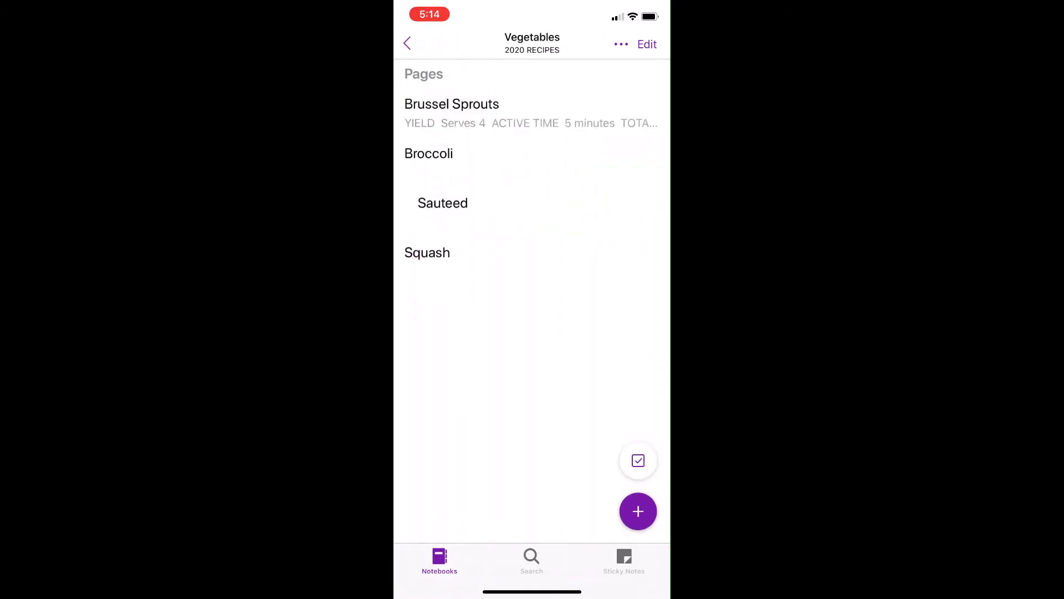
{"action": "left_click", "coordinate": [451, 111]}
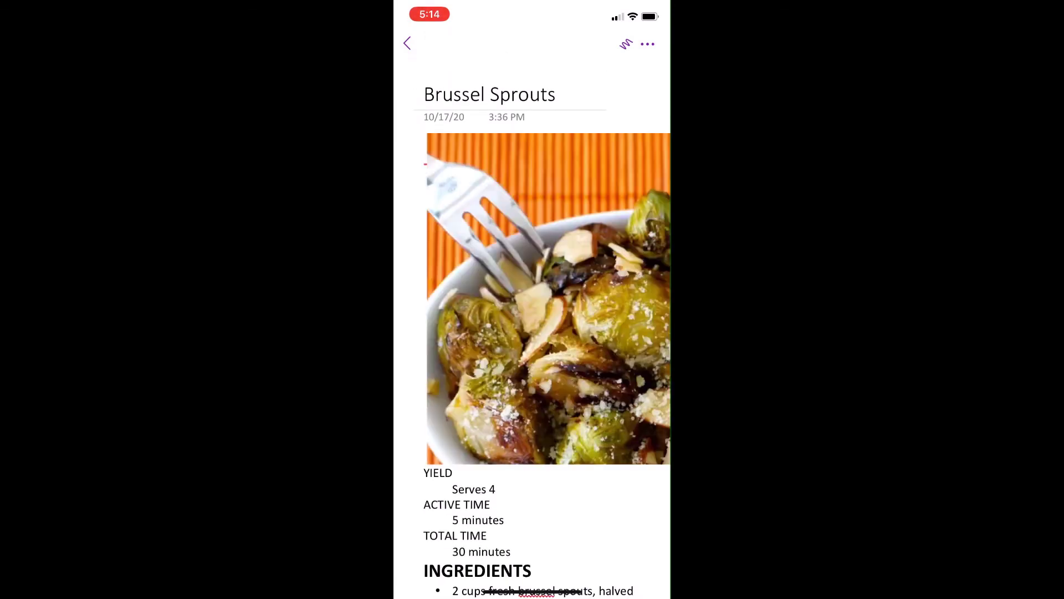
{"action": "scroll", "coordinate": [533, 299], "scroll_direction": "down", "scroll_amount": 8}
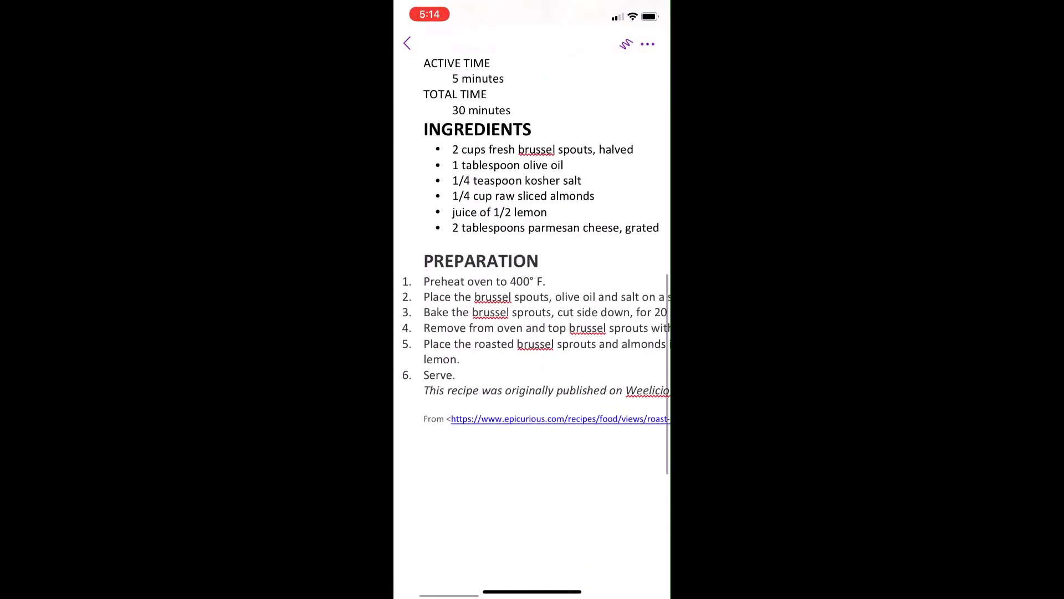
{"action": "scroll", "coordinate": [532, 327], "scroll_direction": "up", "scroll_amount": 4}
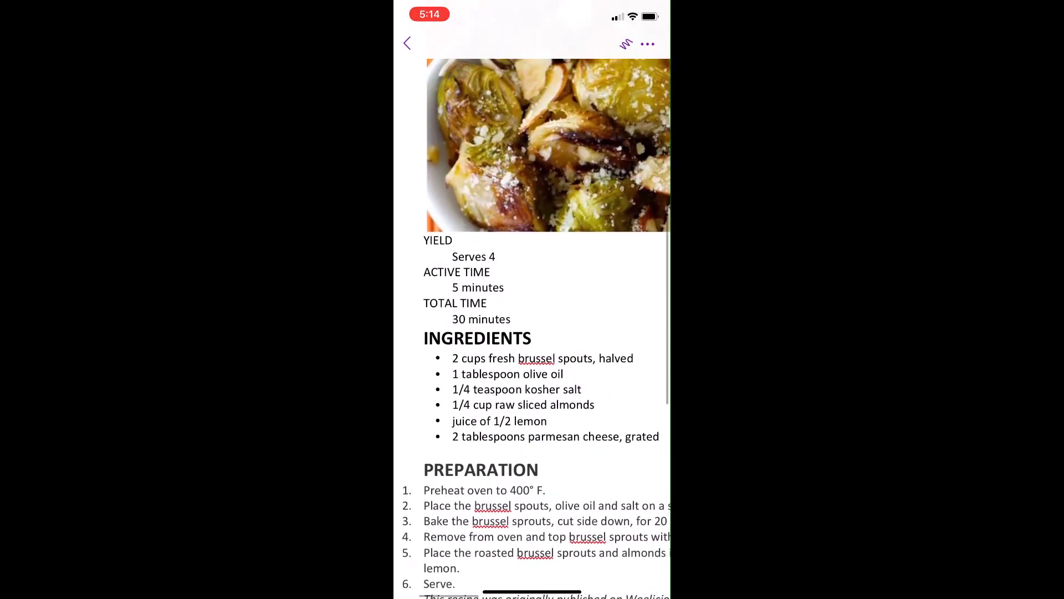
{"action": "scroll", "coordinate": [533, 327], "scroll_direction": "up", "scroll_amount": 3}
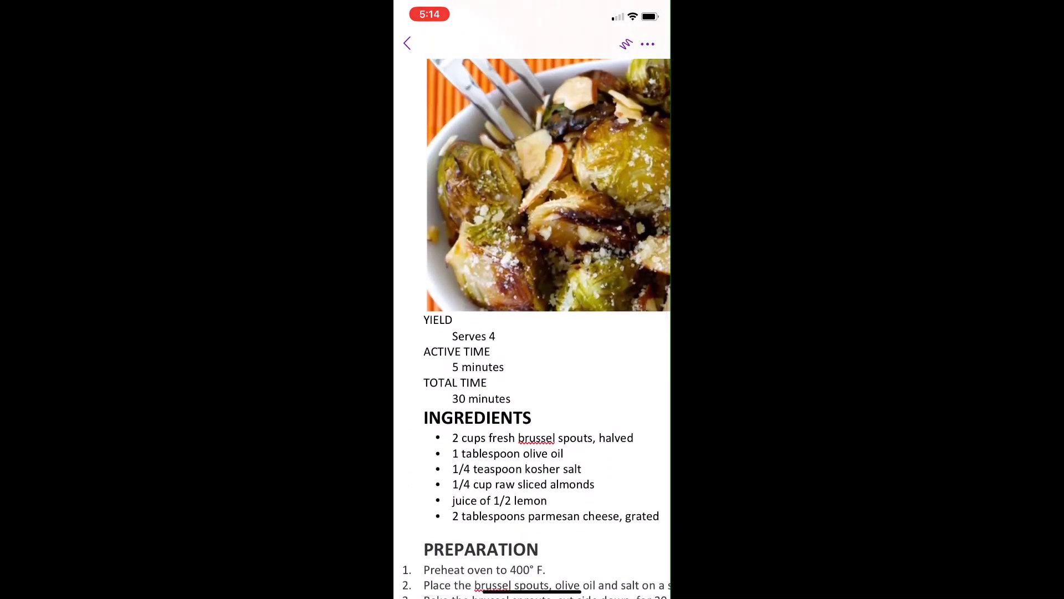